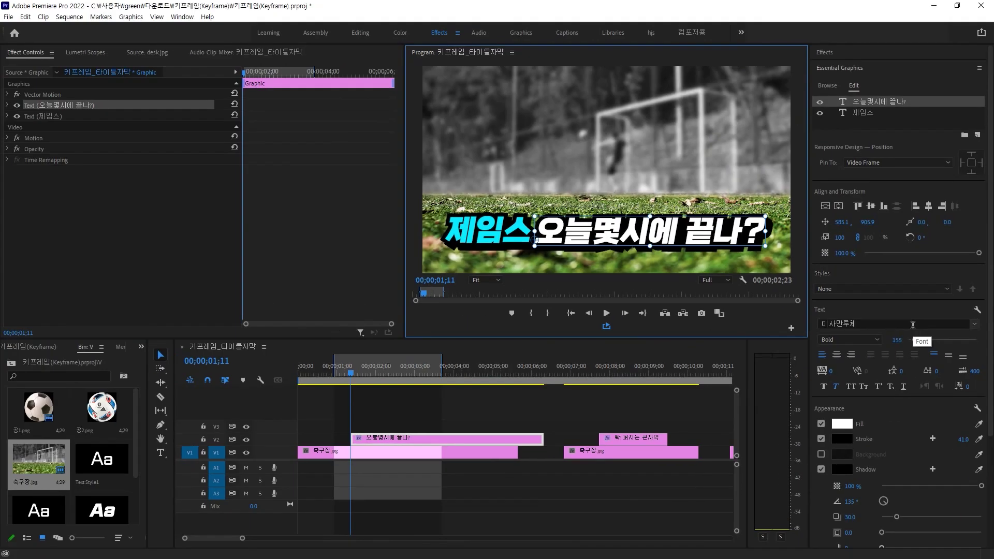
- Set the white sentence "오늘몇시에 끝나?" to the Light font style and shift it slightly lower
left_click(876, 343)
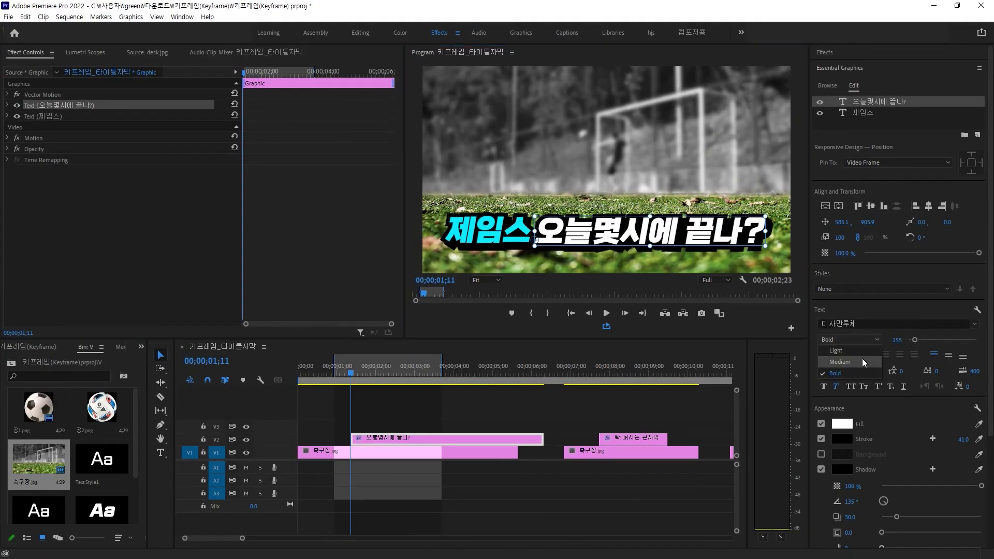
left_click(850, 353)
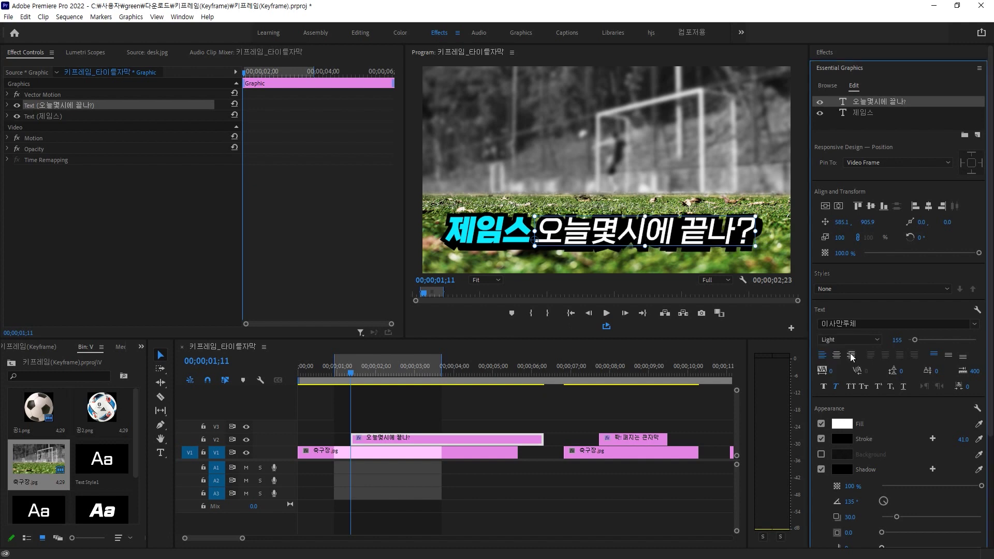
left_click(585, 241)
left_click_drag(642, 239, 642, 244)
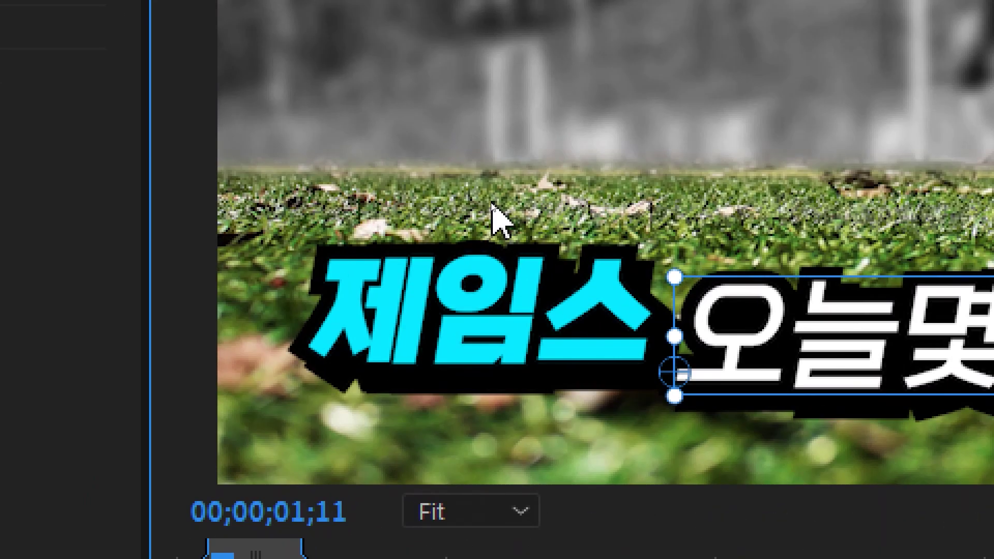
- Select both text layers and align their bottom edges with Align Bottom
left_click_drag(490, 204, 855, 442)
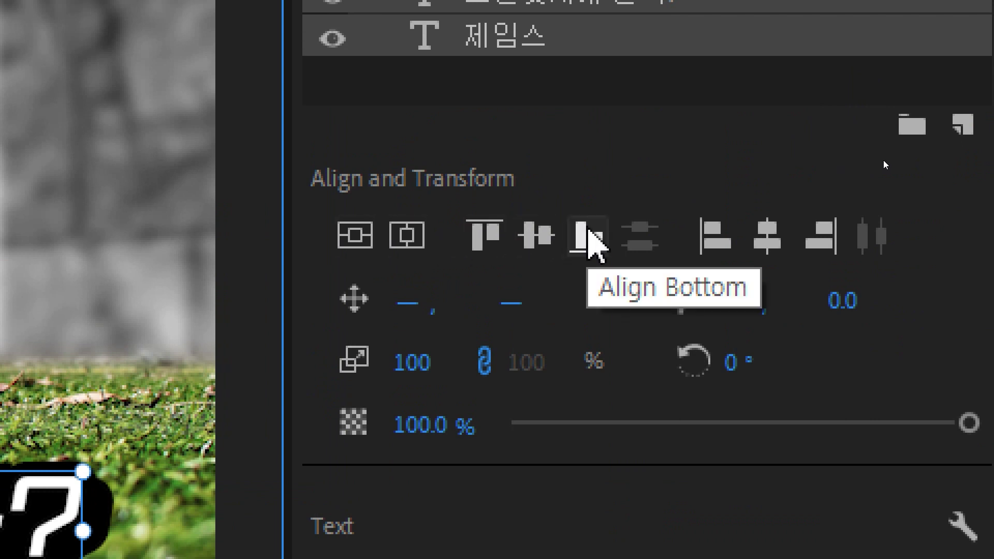
left_click(589, 234)
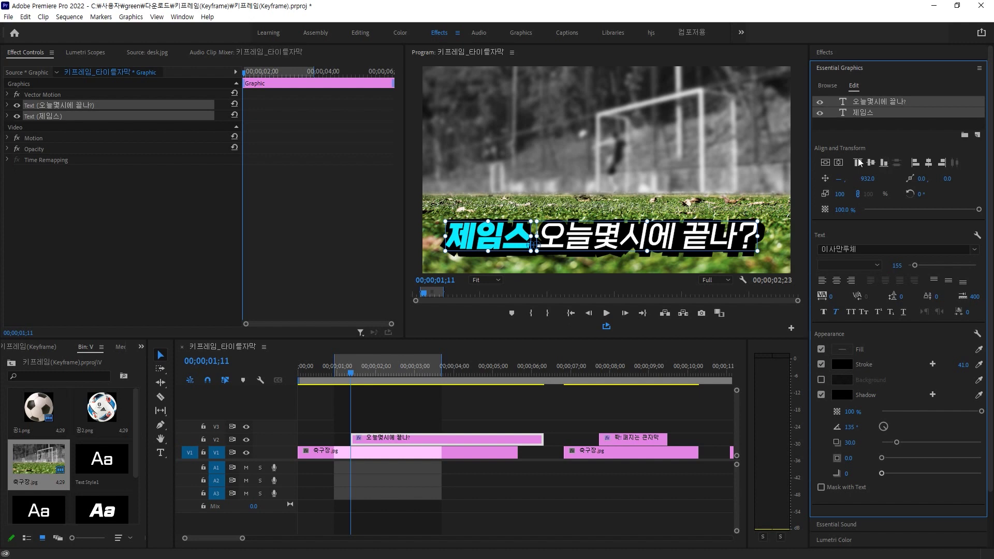
left_click(713, 179)
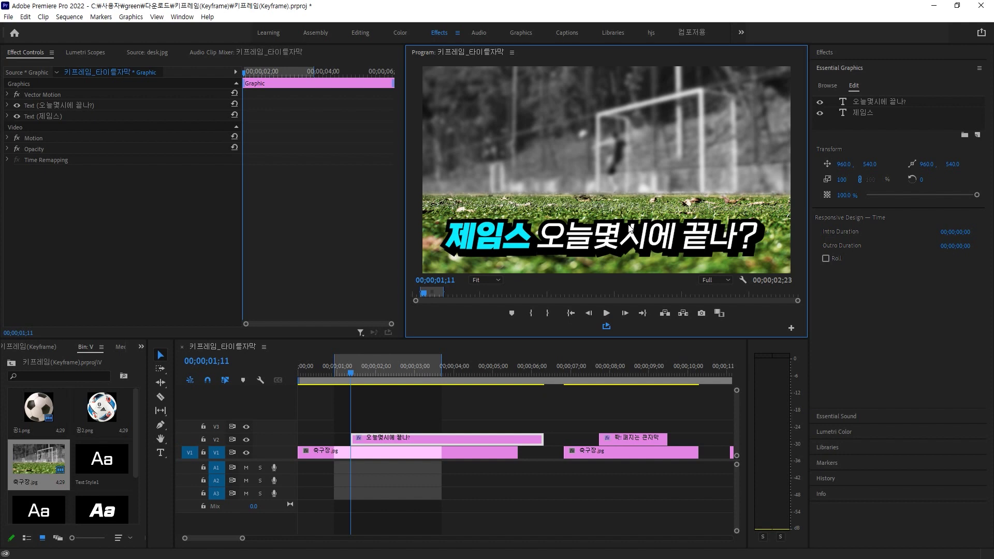
- Place the cyan name above the white sentence, align both texts' left edges, and move the pair up and to the left
left_click_drag(516, 245, 570, 211)
left_click_drag(507, 155, 663, 248)
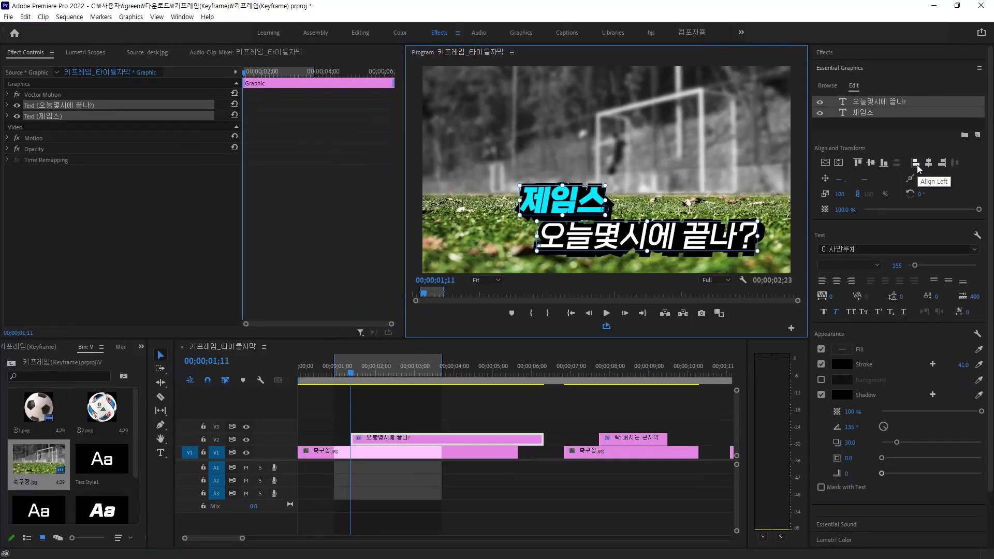
left_click(849, 156)
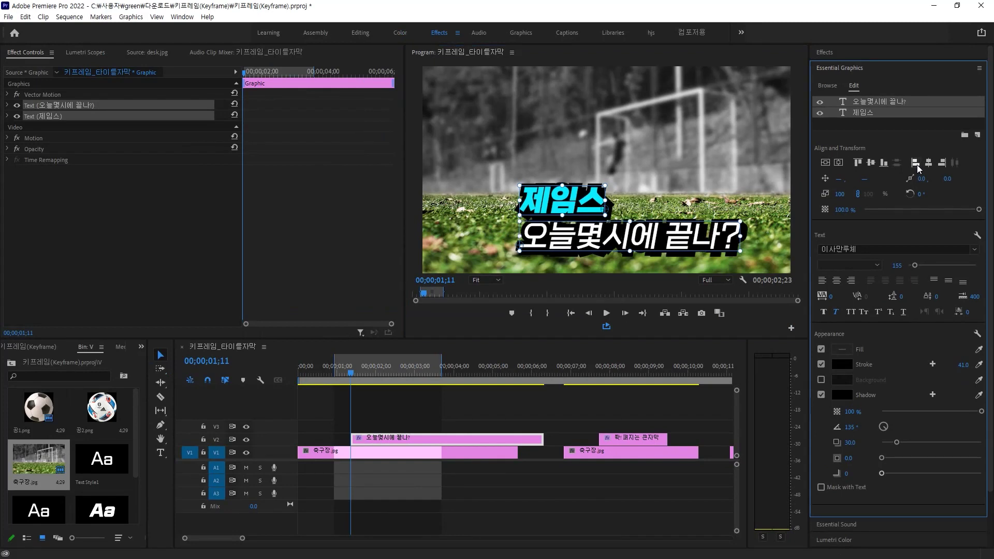
left_click_drag(681, 238, 641, 223)
left_click(657, 185)
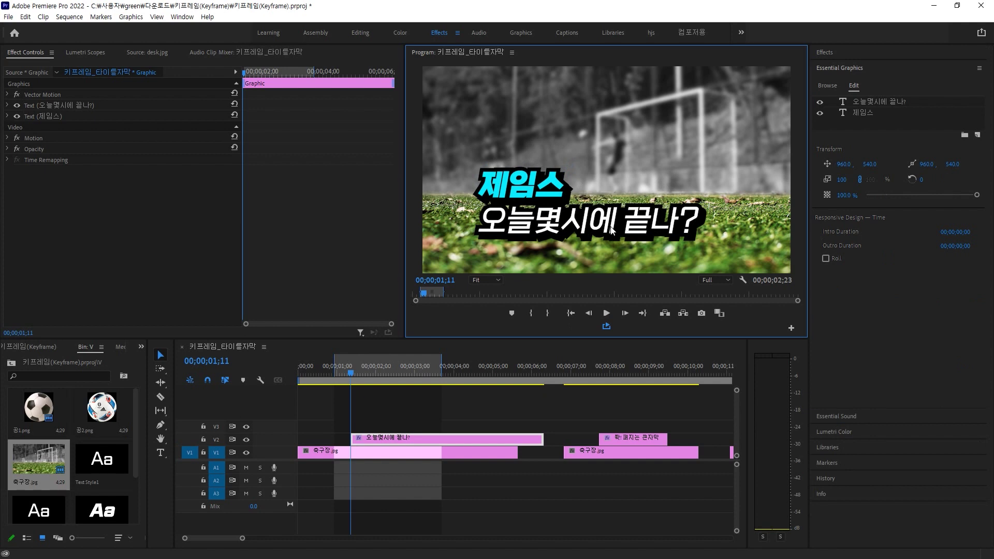
- Try moving only the white sentence to the right of the cyan name, and undo the move
left_click(543, 192)
left_click_drag(596, 224, 681, 217)
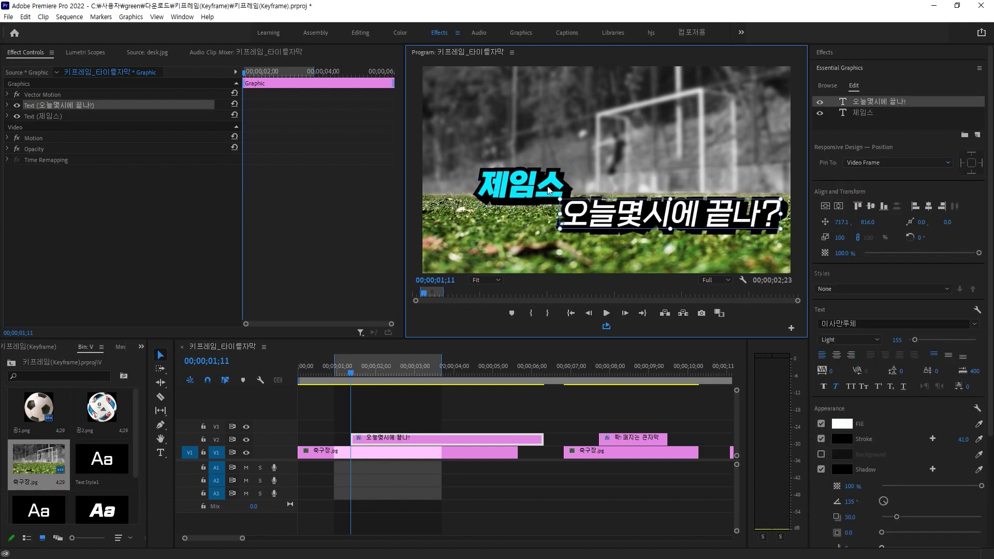
key("ctrl+z")
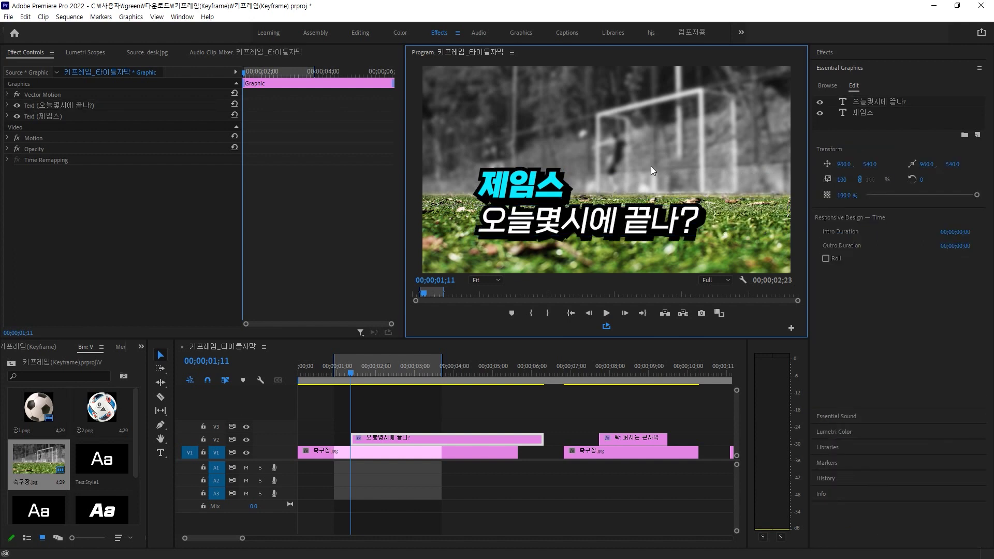
left_click(551, 191)
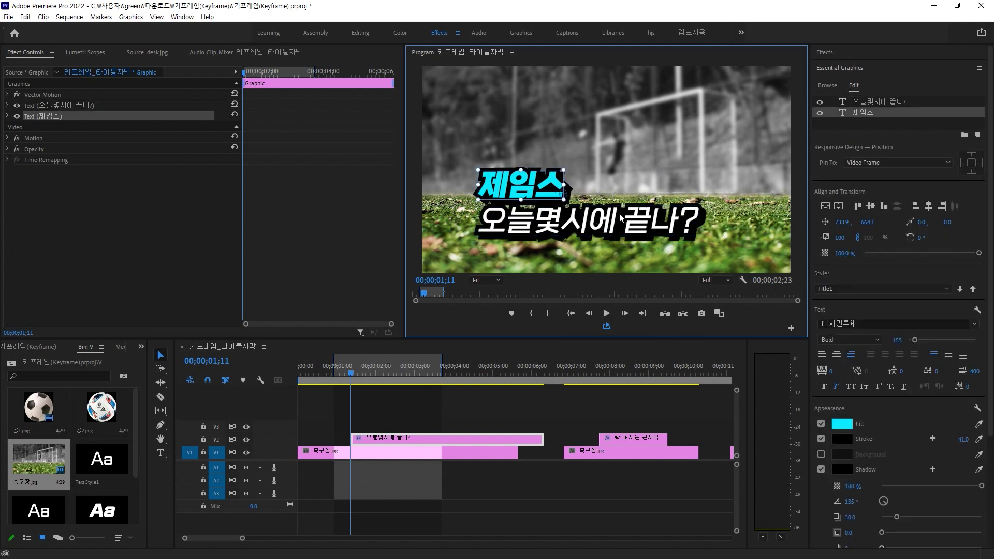
left_click(632, 158)
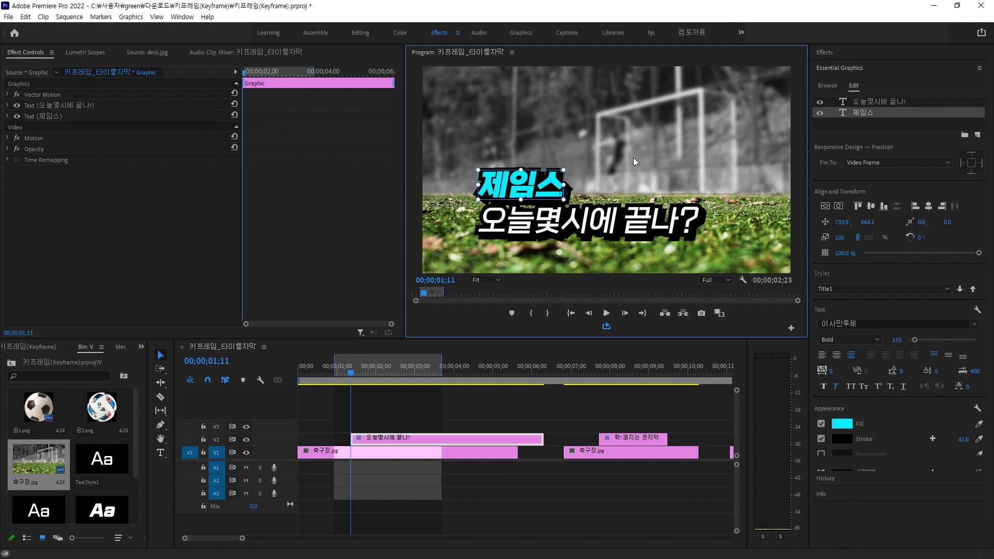
- Try offsetting the white sentence slightly to the right beneath the cyan name, and undo the layout changes back to the single-line caption
left_click(612, 223)
left_click_drag(613, 222, 631, 223)
left_click_drag(485, 127, 633, 245)
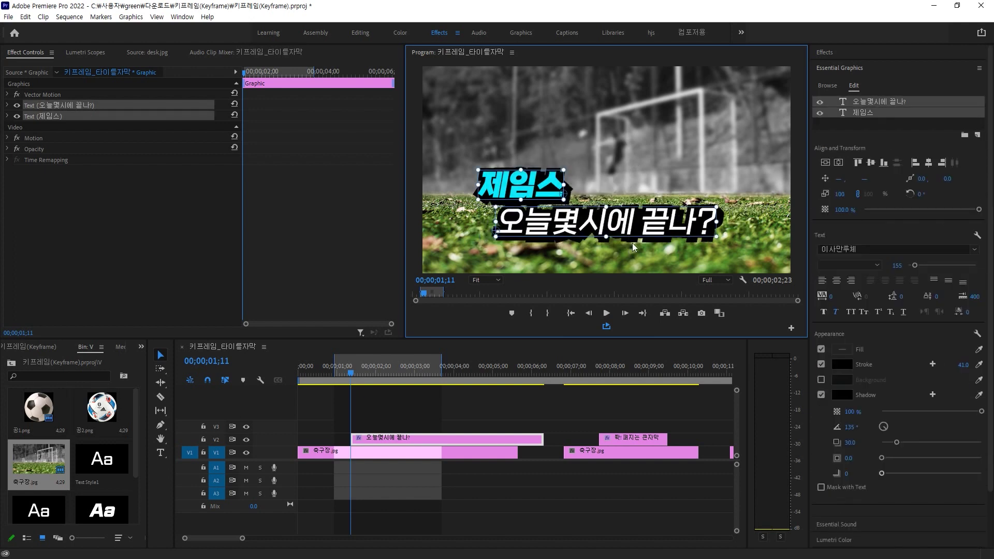
left_click(641, 171)
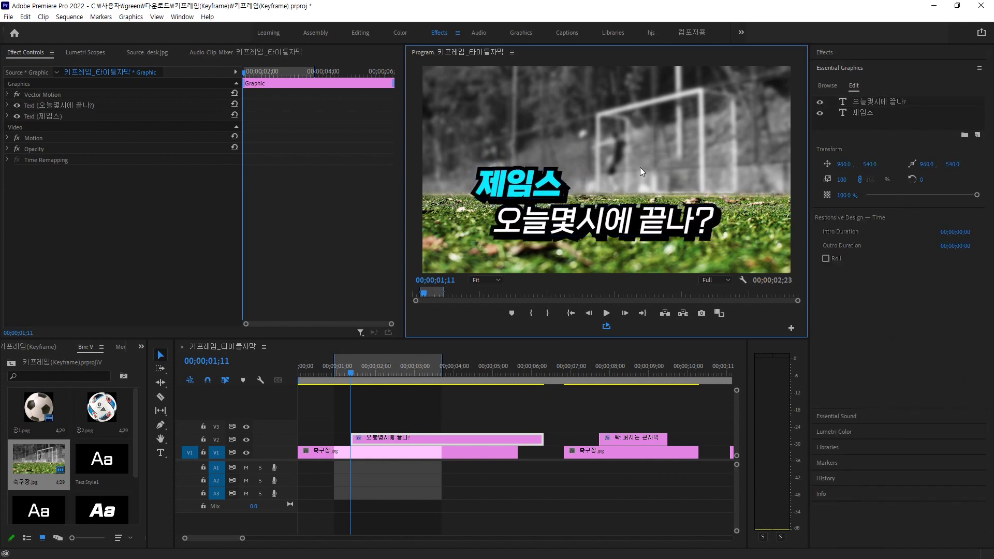
key("ctrl+z")
key("ctrl+z")
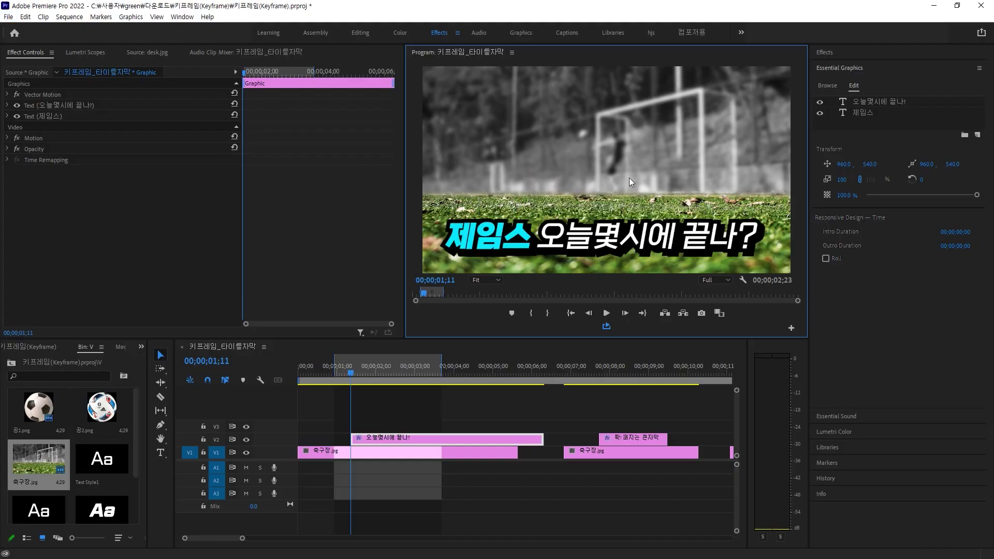
- Replace the cyan name in the caption with a different, shorter first name
left_click(498, 240)
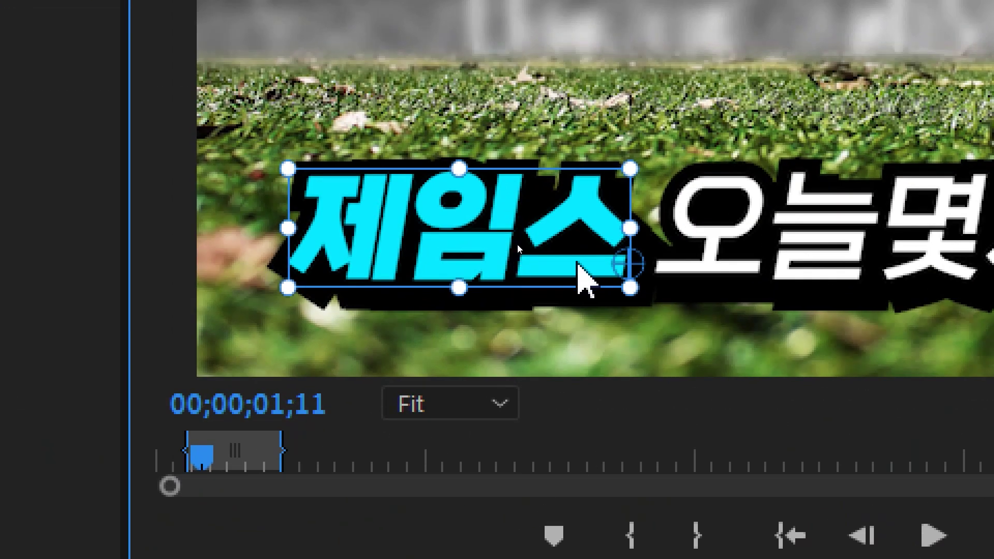
double_click(501, 236)
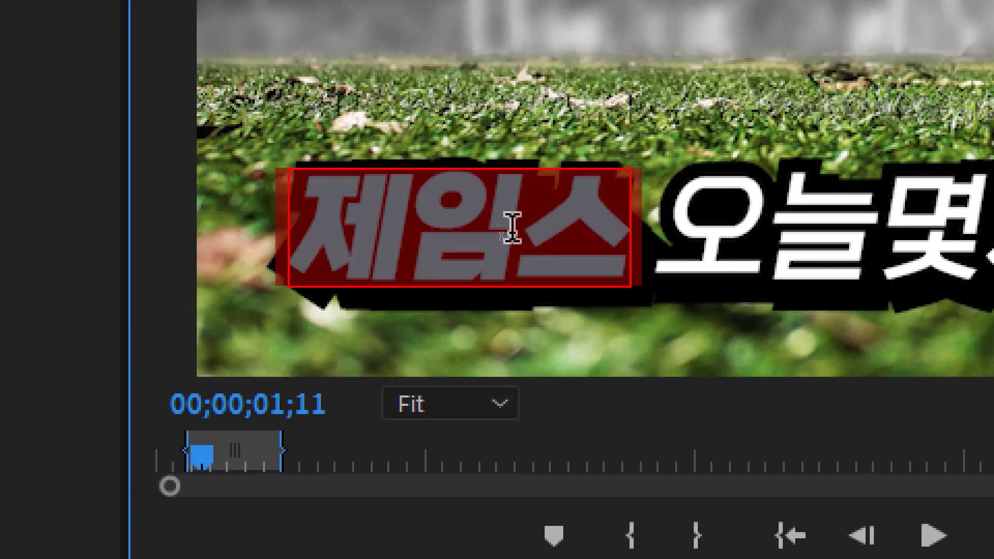
type("수")
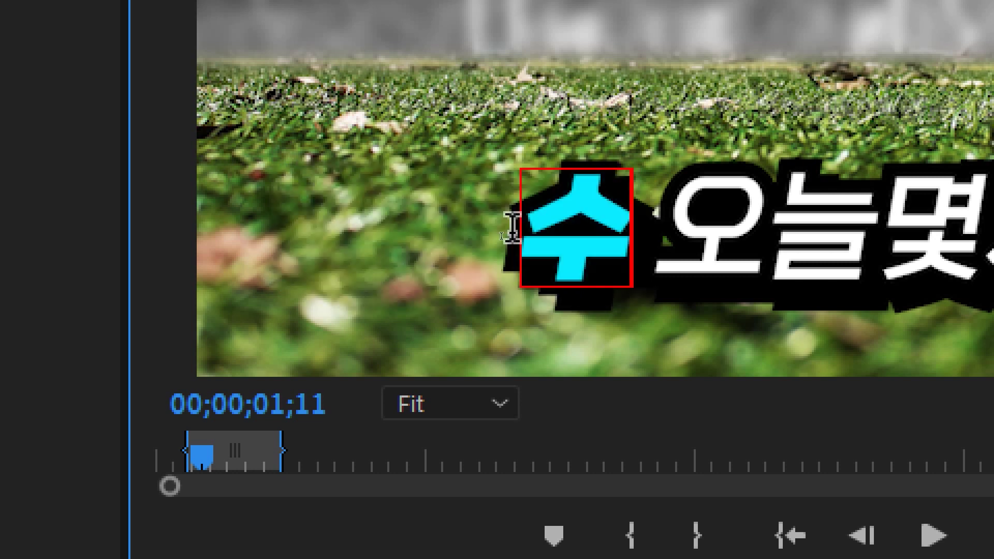
type("잔")
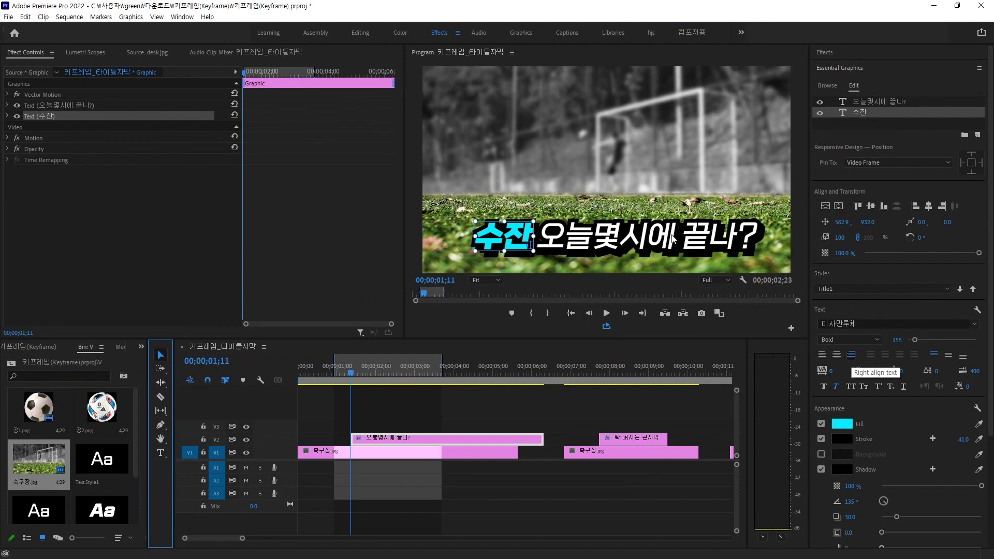
left_click(673, 238)
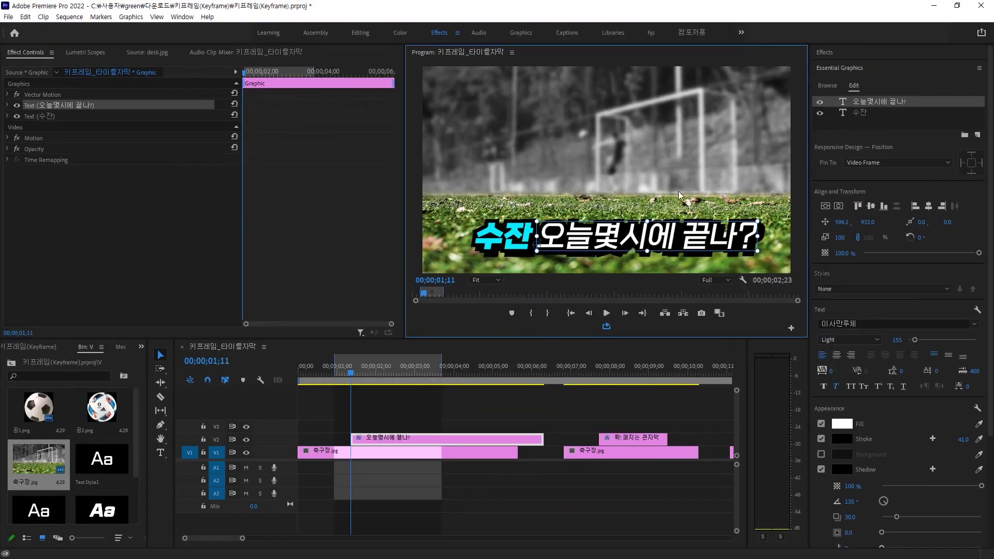
left_click(666, 188)
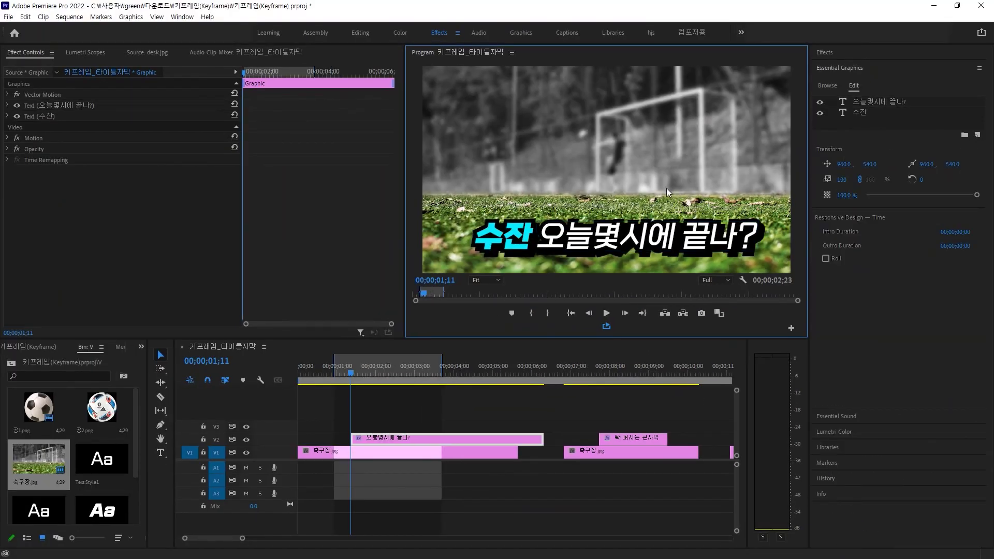
left_click(632, 237)
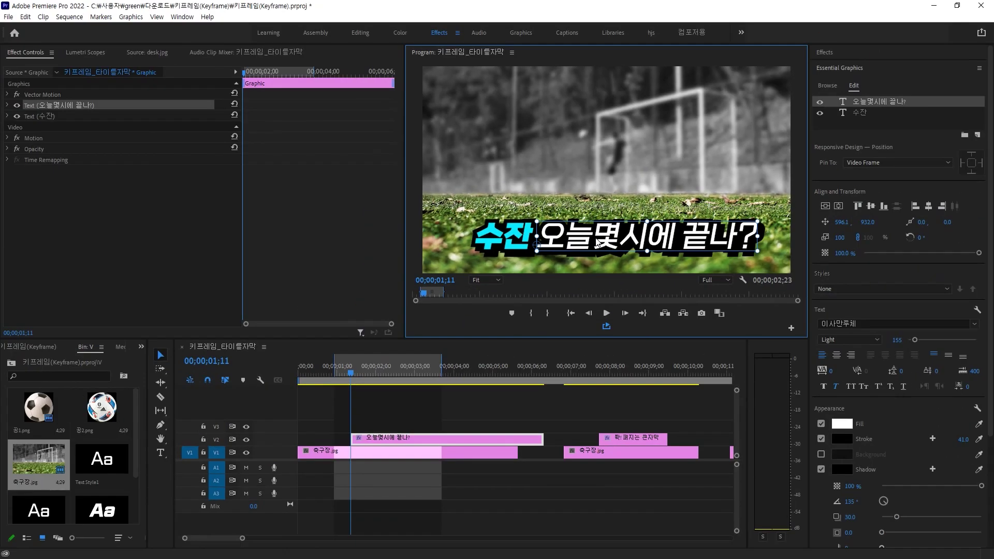
left_click(622, 163)
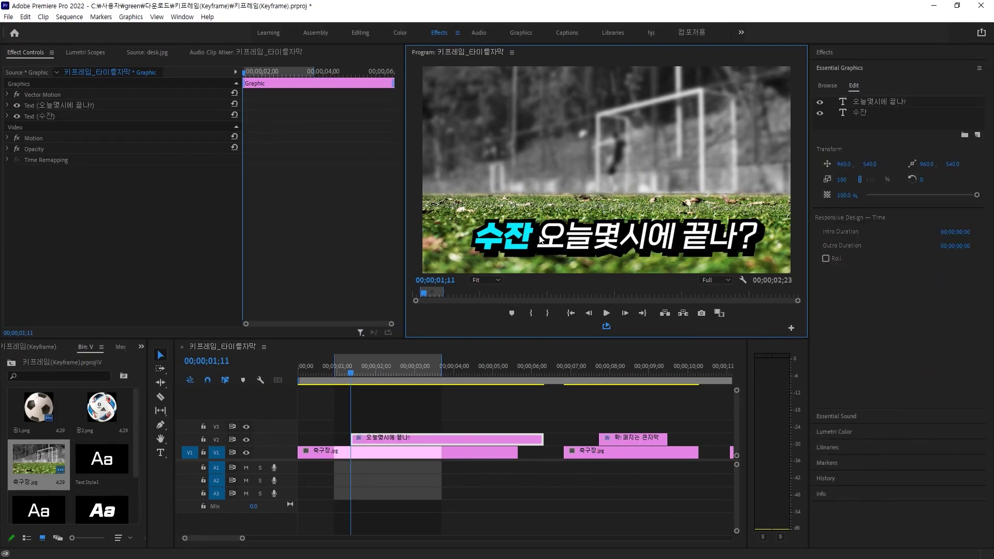
- Pin the cyan name layer to the "오늘몇시에 끝나?" layer on all four edges
left_click(518, 240)
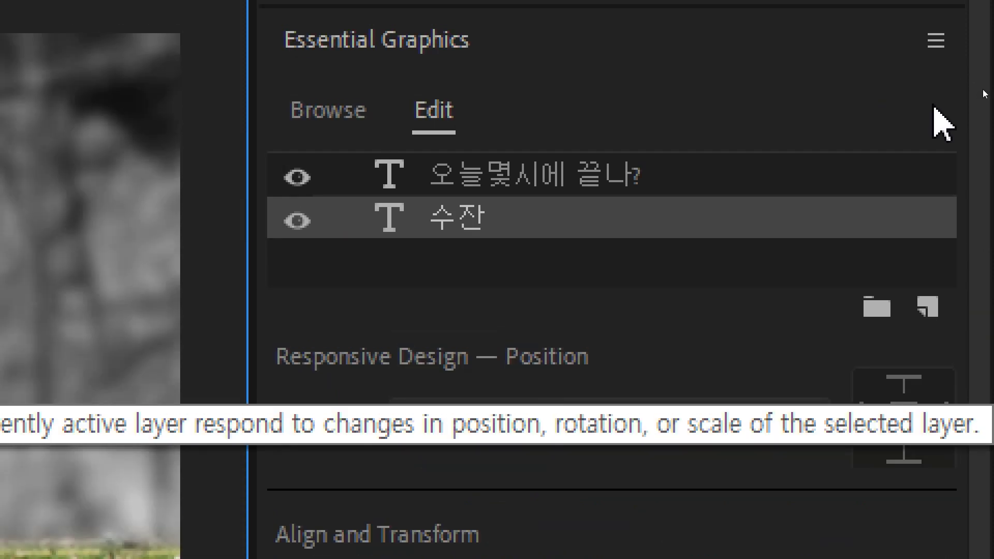
left_click(859, 106)
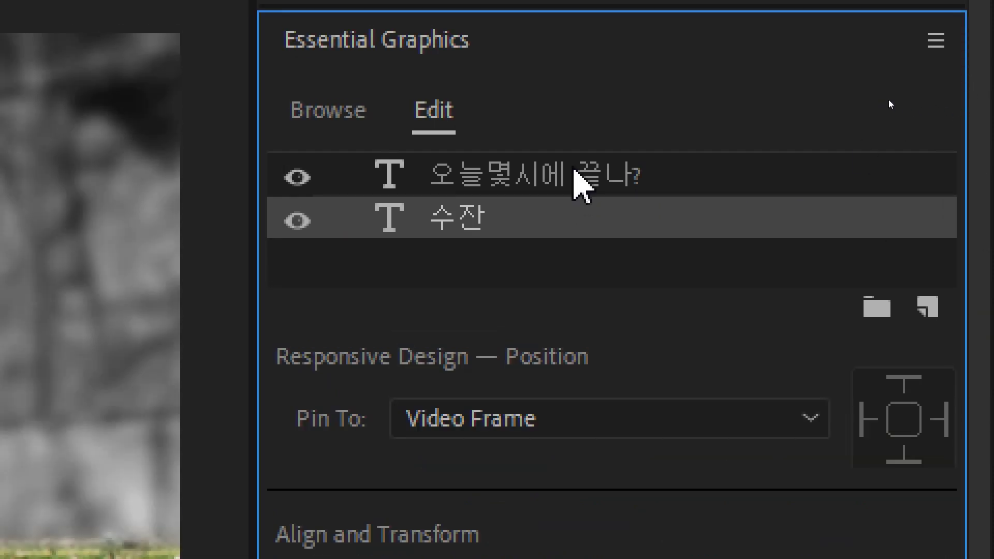
left_click(574, 170)
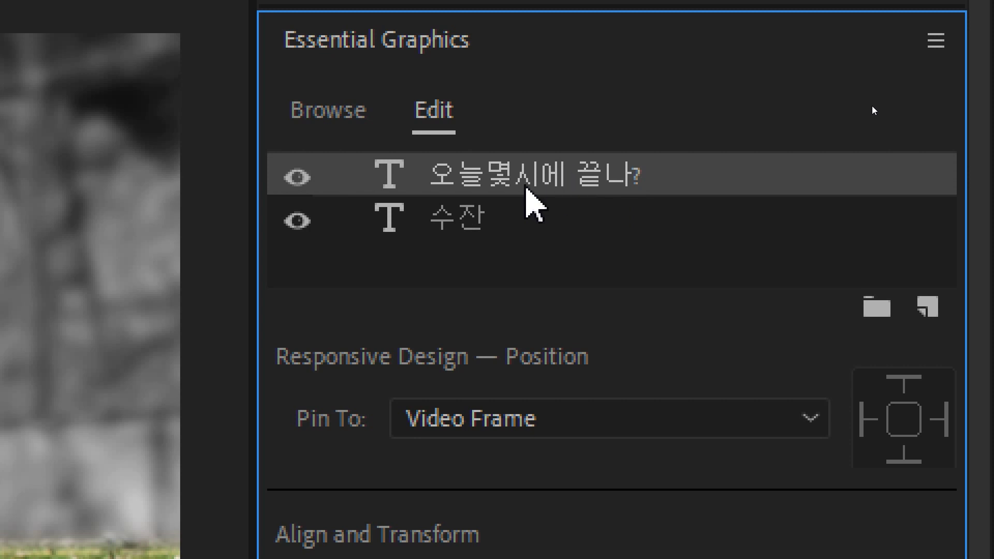
left_click(472, 217)
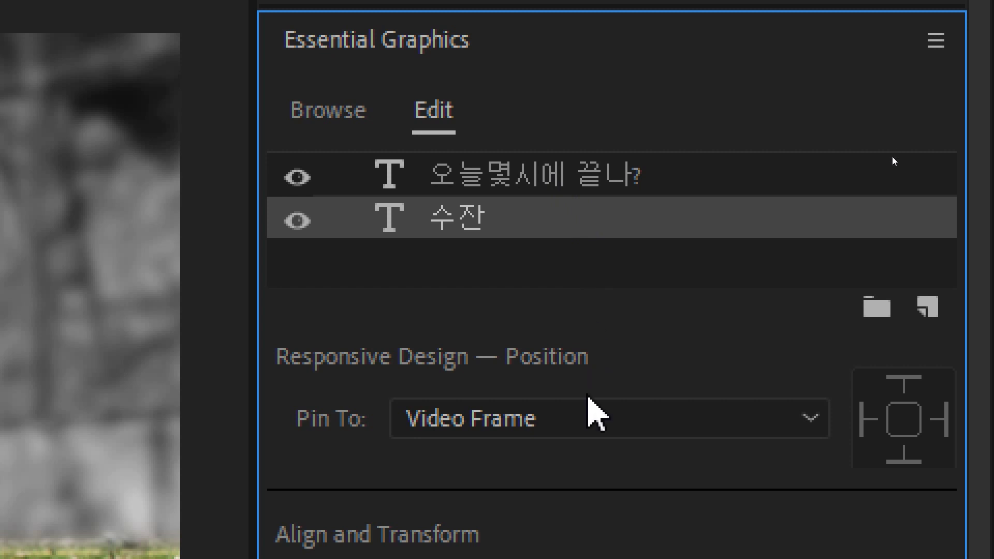
left_click(584, 421)
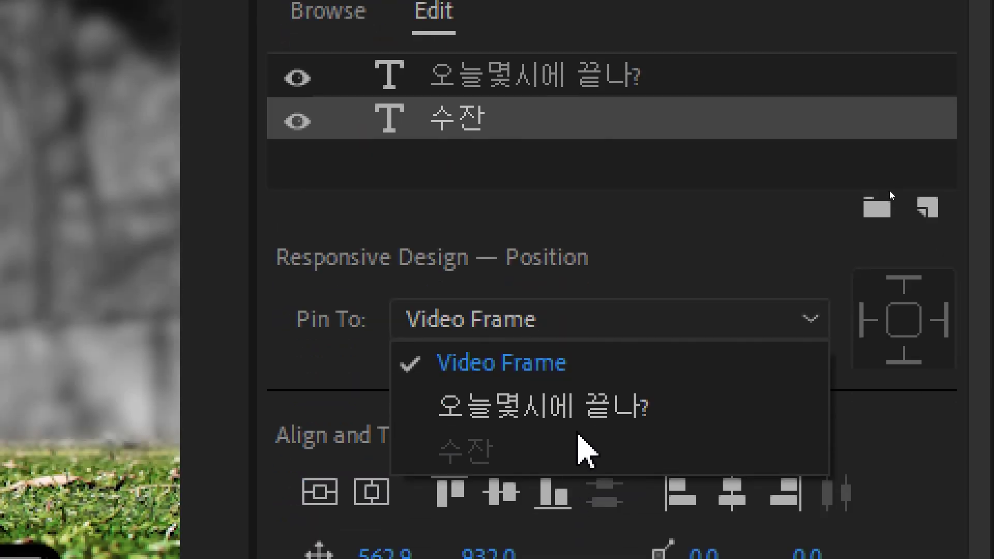
left_click(599, 409)
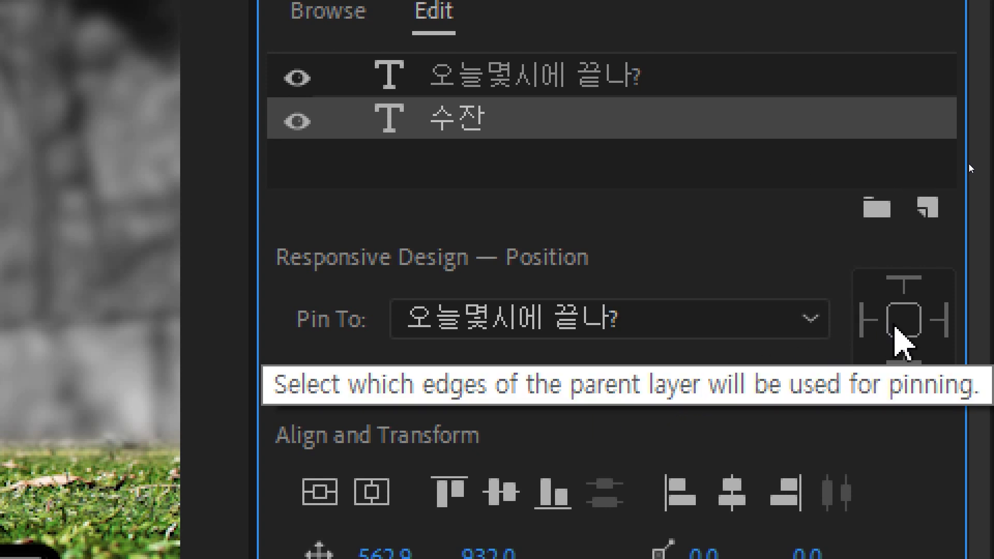
left_click(897, 328)
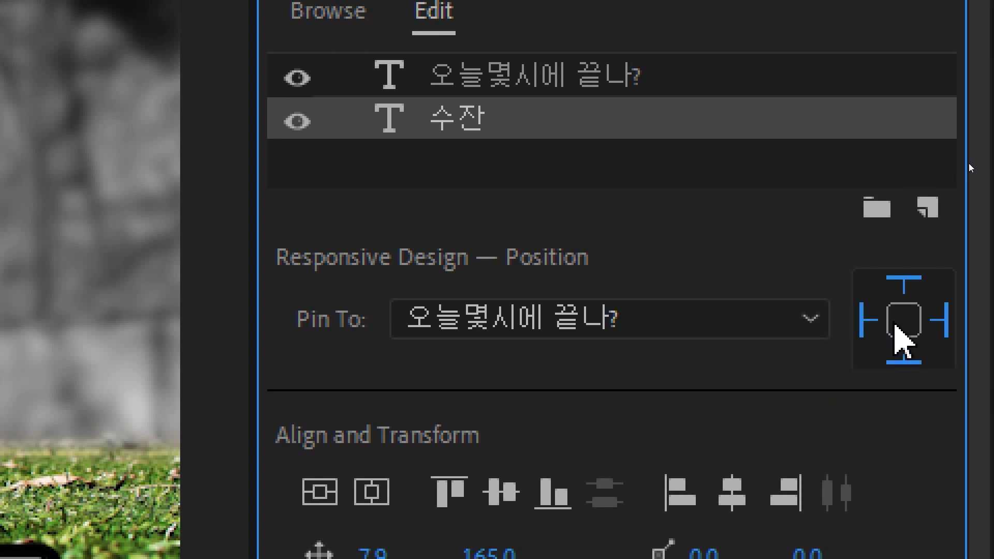
- Select the parent layer "오늘몇시에 끝나?" and move it upward in the frame together with the pinned name
left_click(595, 76)
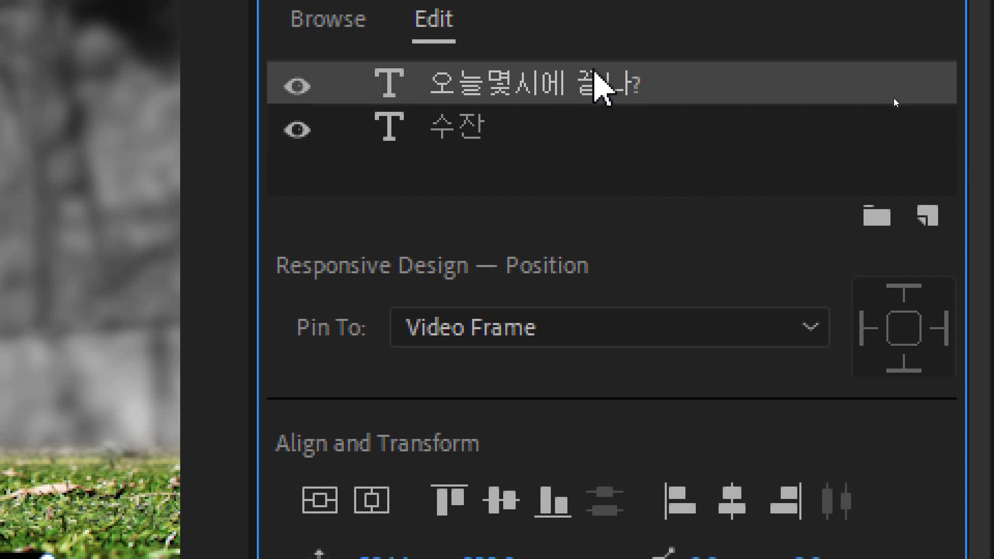
left_click(515, 132)
left_click(589, 94)
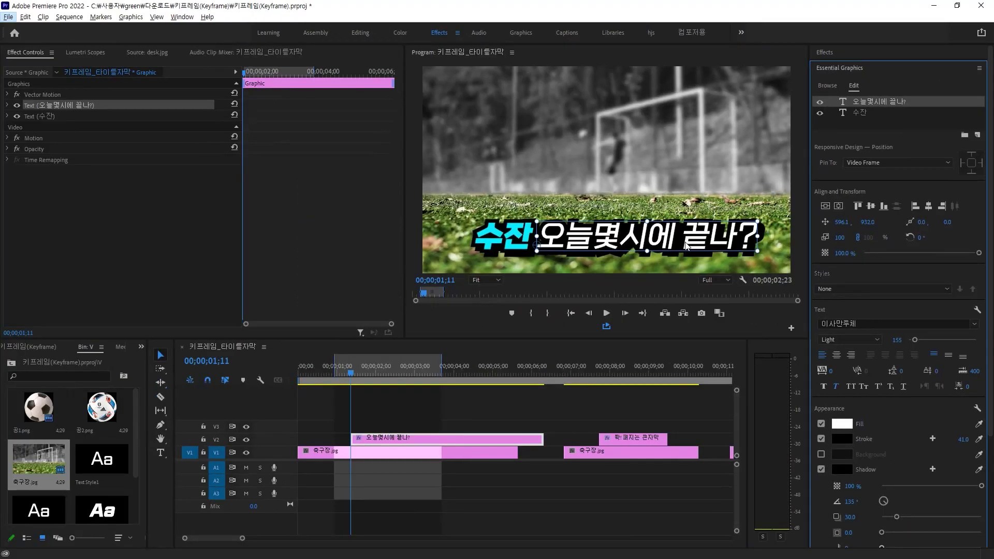
left_click_drag(663, 246, 679, 210)
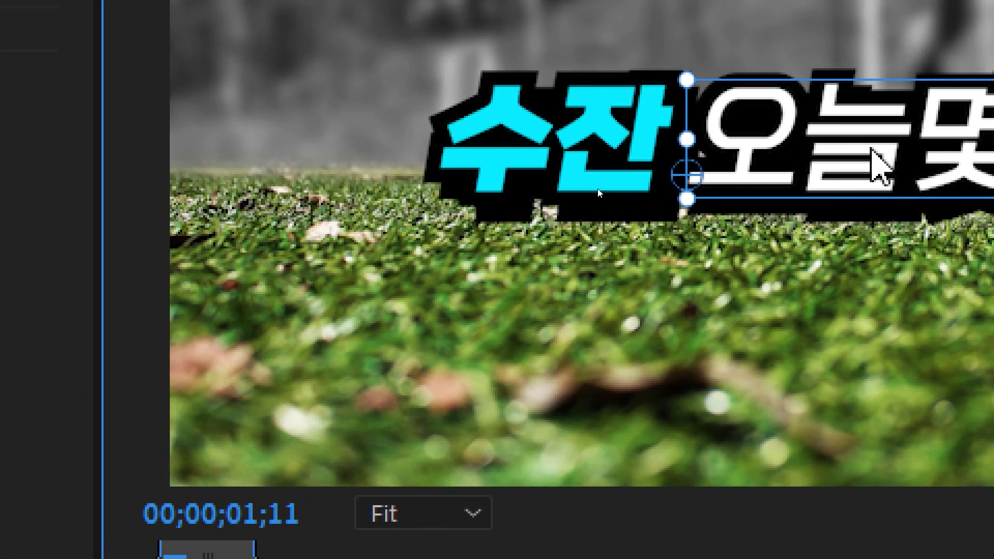
left_click_drag(880, 165, 821, 216)
- Place the cyan name directly above the start of the white sentence, and select the sentence layer
left_click(565, 216)
left_click_drag(528, 217, 792, 101)
left_click(648, 201)
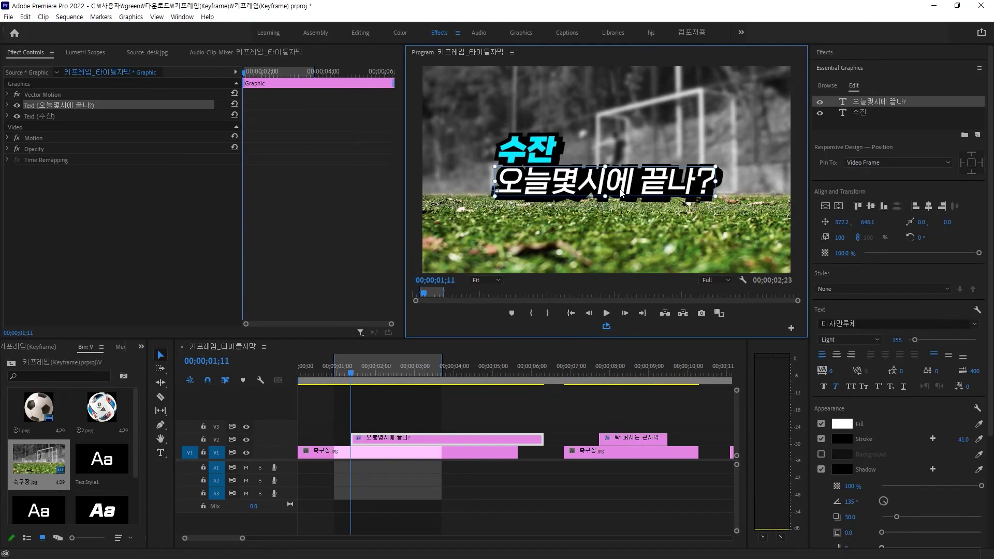
- Undo the recent moves of the name and sentence layers
mouse_move(621, 193)
left_mouse_down()
mouse_move(528, 206)
mouse_move(554, 226)
mouse_move(539, 204)
mouse_move(623, 191)
left_mouse_up()
key("ctrl+z")
key("ctrl+z")
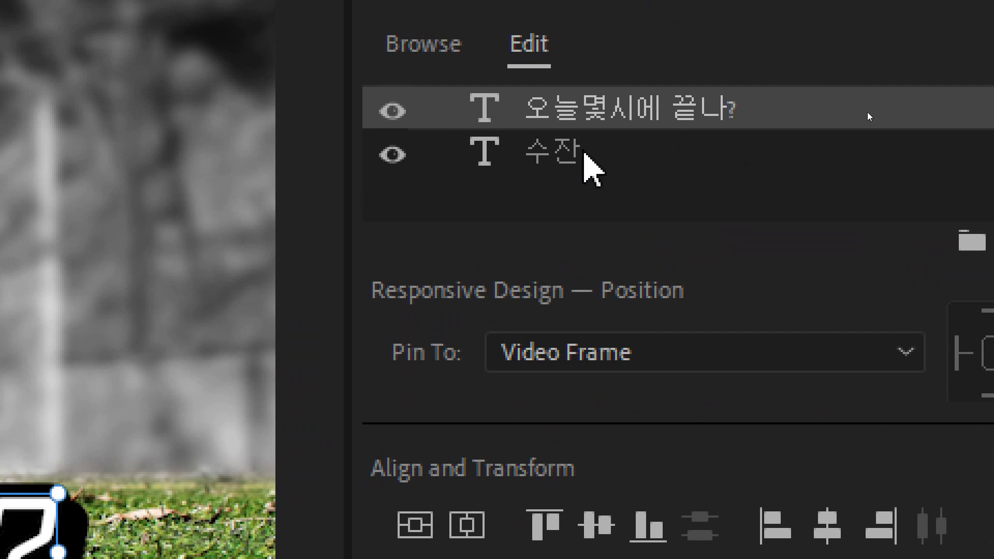
- Add the image 망점_원.png from file as a new layer in the caption graphic
left_click(583, 153)
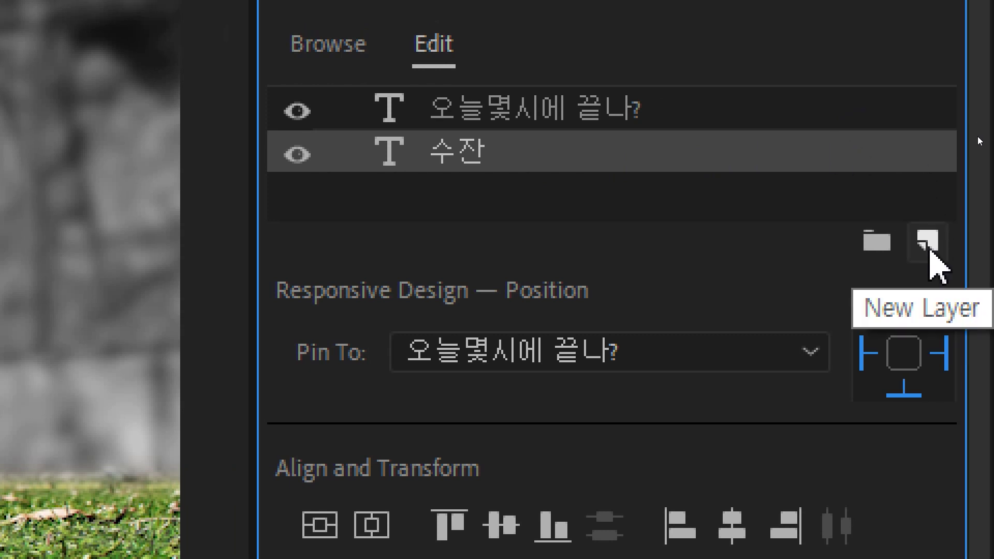
left_click(929, 250)
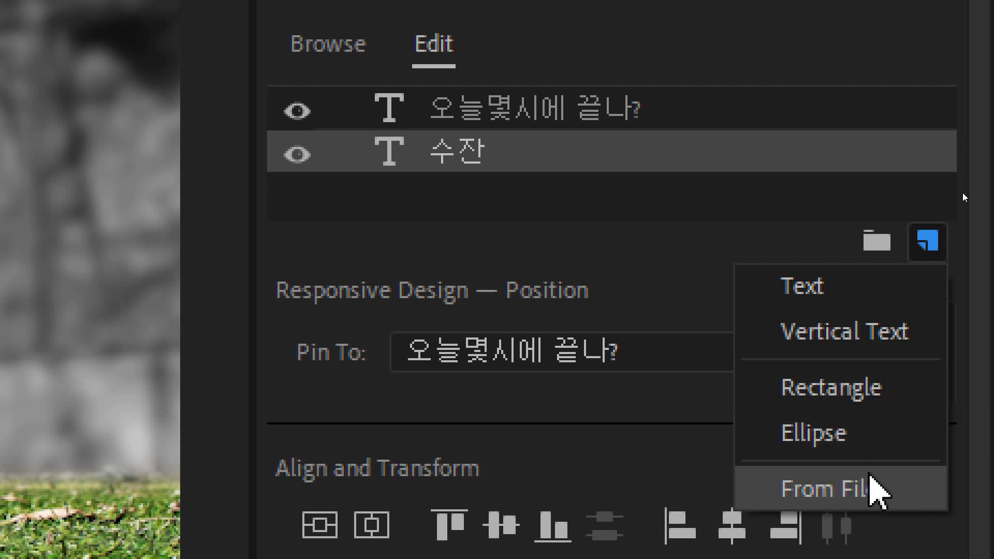
left_click(877, 488)
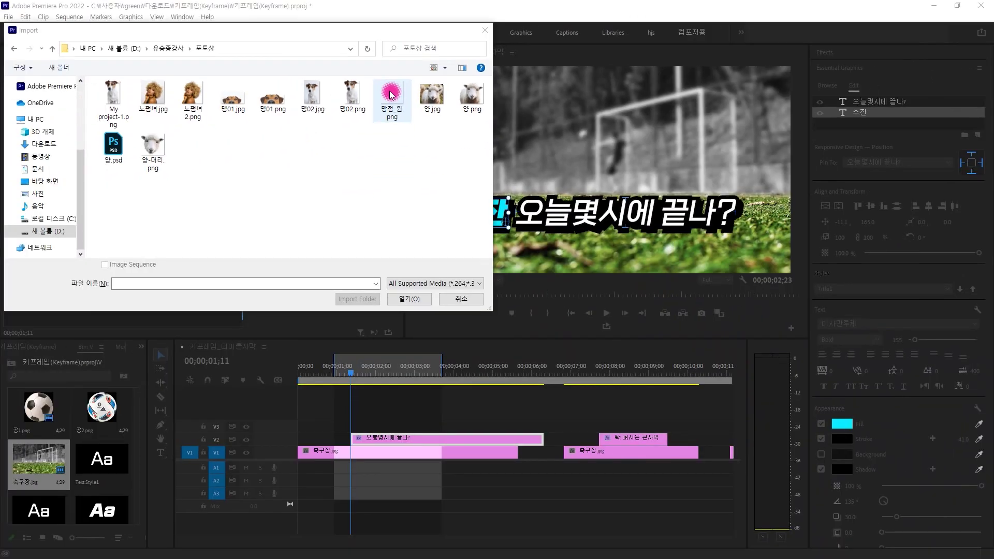
left_click(391, 95)
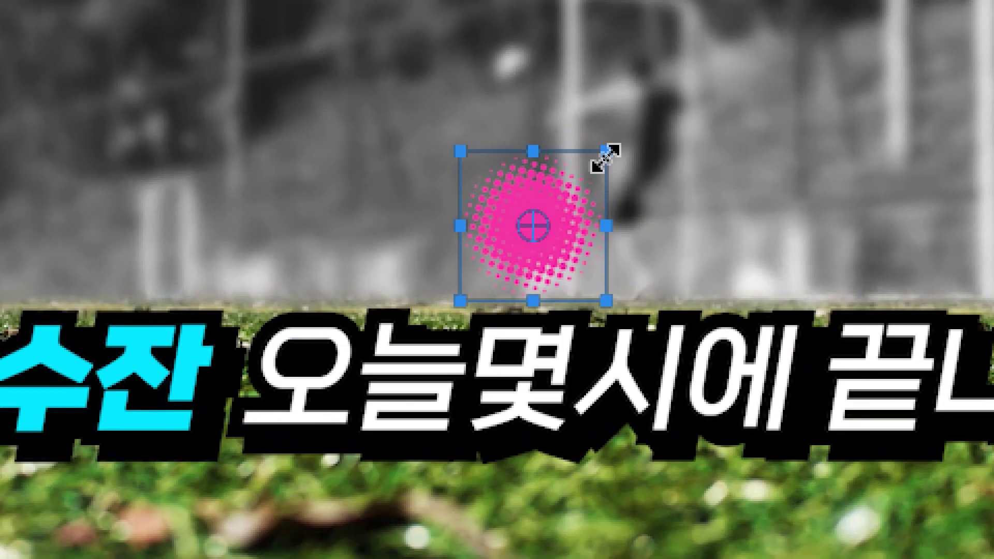
- Scale the pink halftone circle to about 211% and move it over the cyan name
left_click_drag(605, 158, 658, 75)
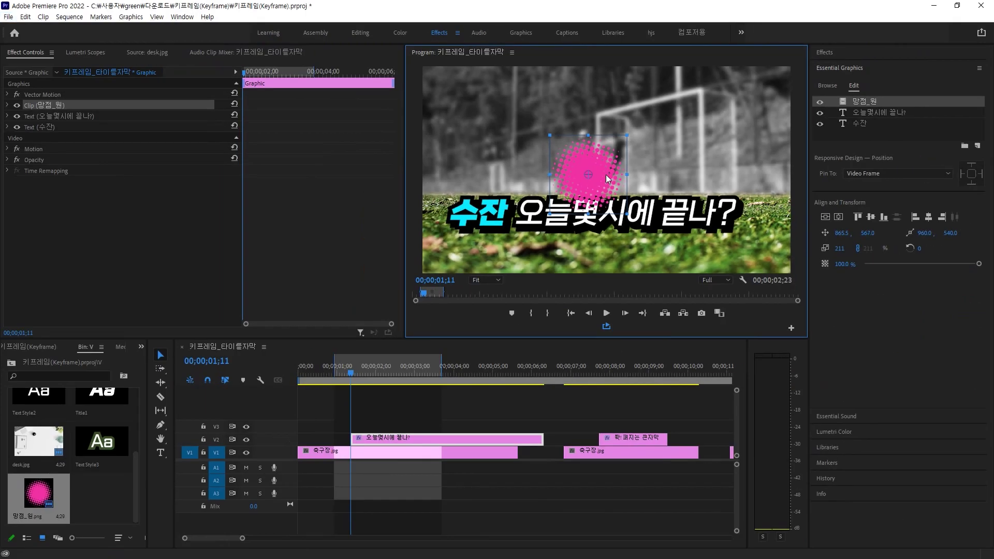
left_click_drag(631, 250, 134, 399)
left_click_drag(481, 213, 478, 210)
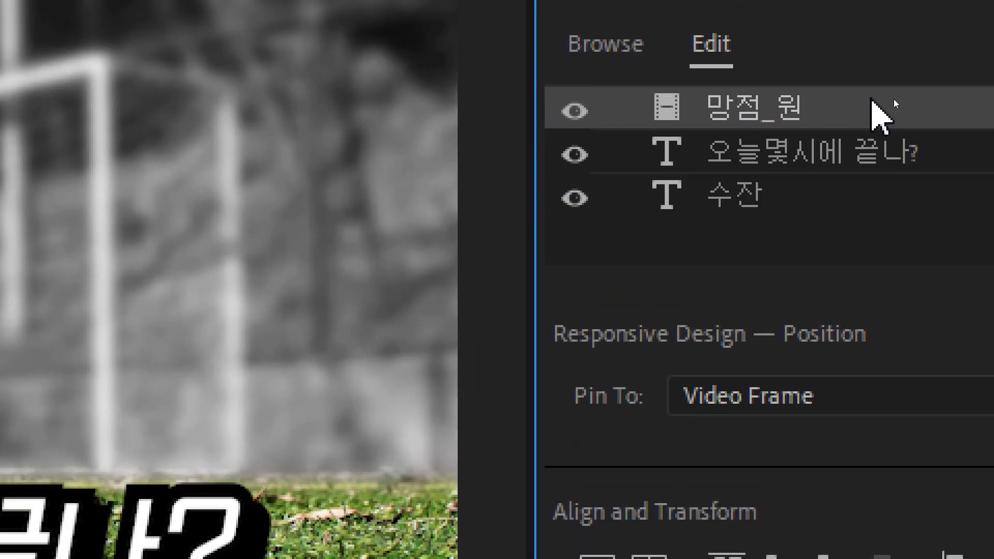
- Place the 망점_원 layer below both text layers and scale the circle to about 305%
left_click_drag(895, 101, 881, 122)
left_click_drag(826, 195, 809, 218)
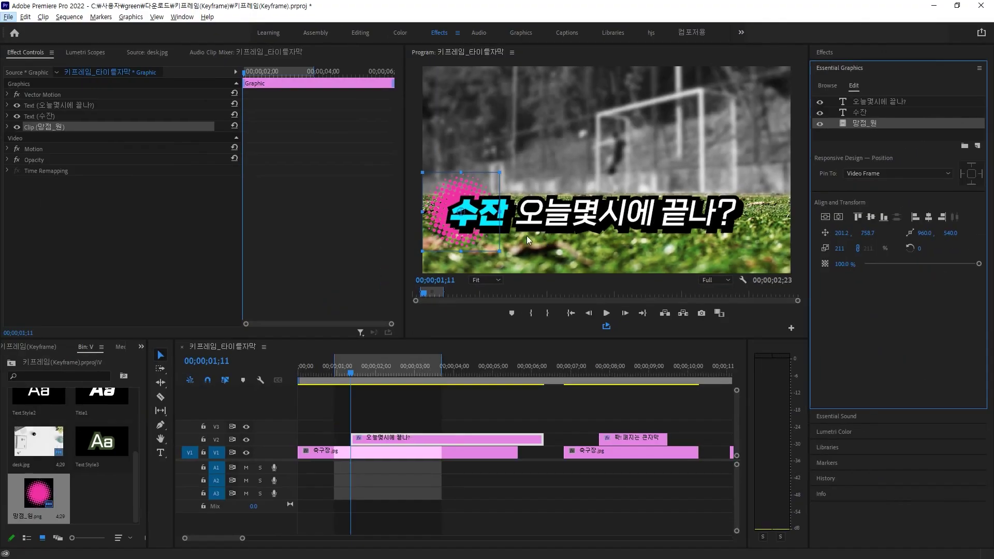
left_click(497, 171)
left_click_drag(499, 171, 510, 153)
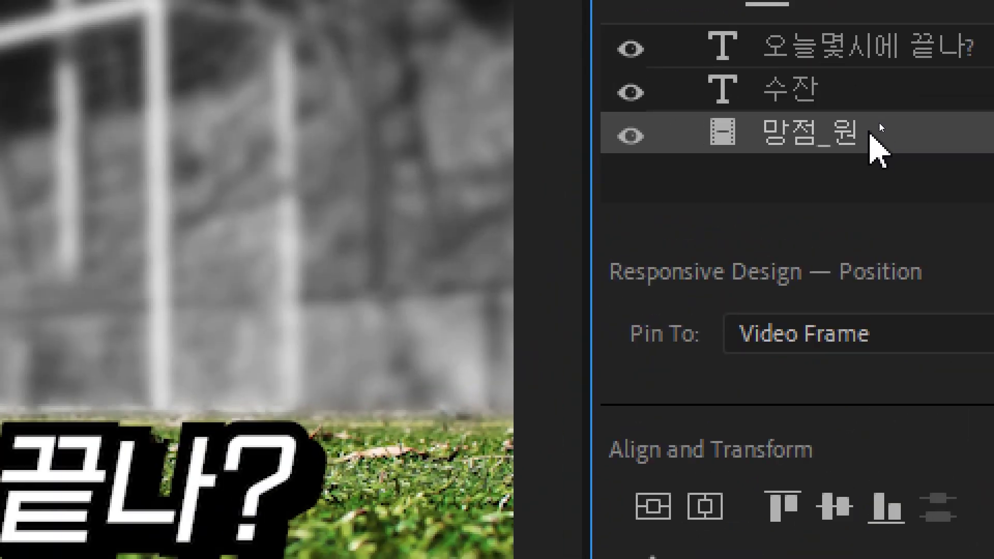
double_click(871, 134)
left_click(937, 133)
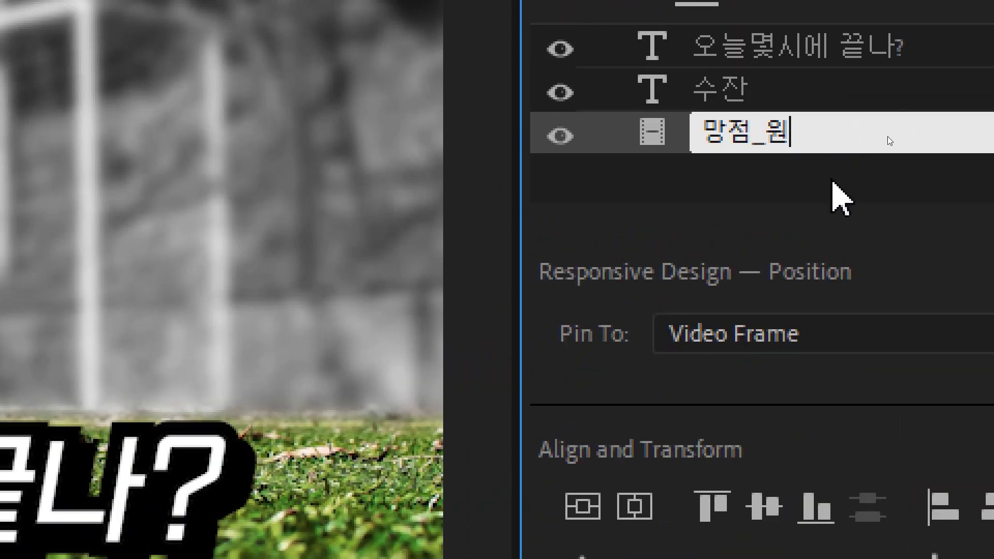
key("Return")
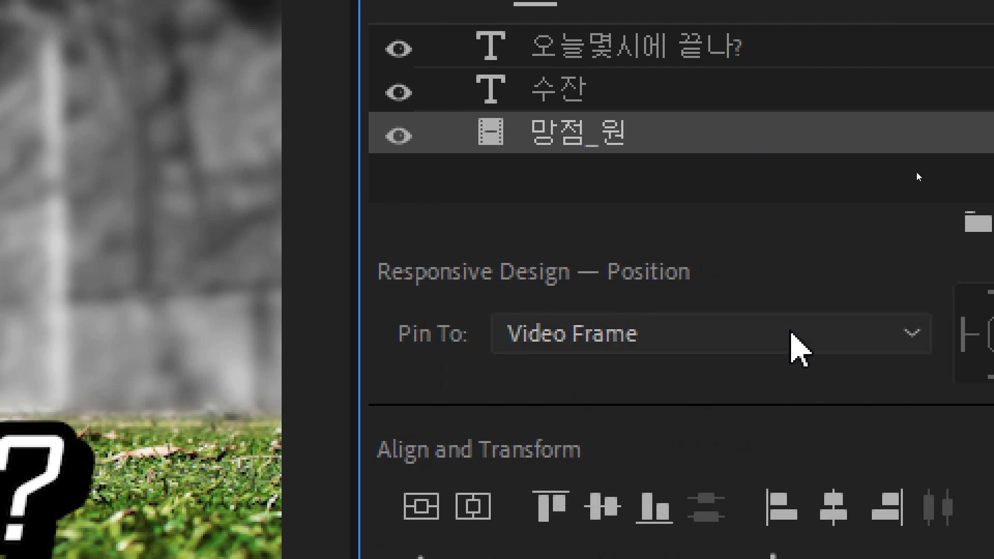
- Pin the 망점_원 layer to the cyan name layer on all four edges
left_click(942, 334)
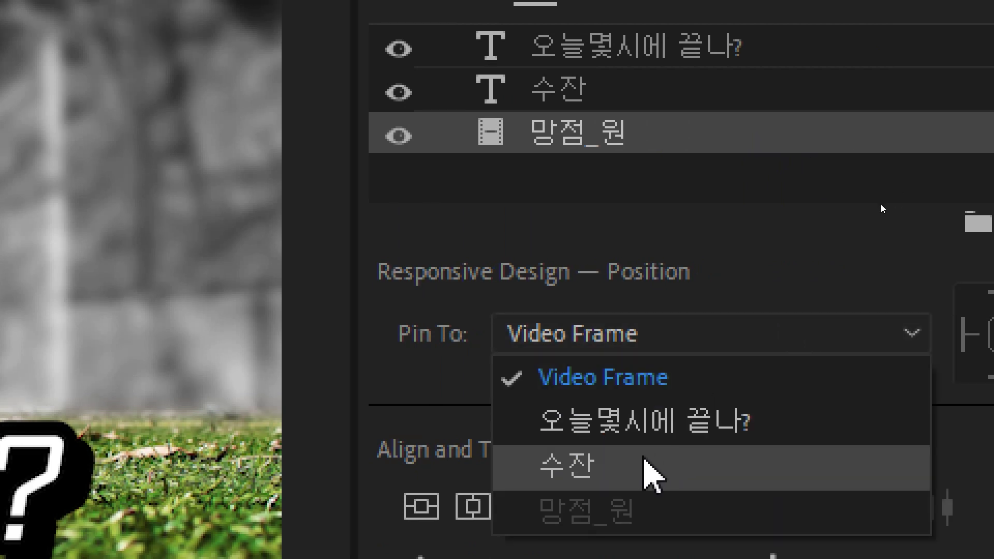
left_click(647, 469)
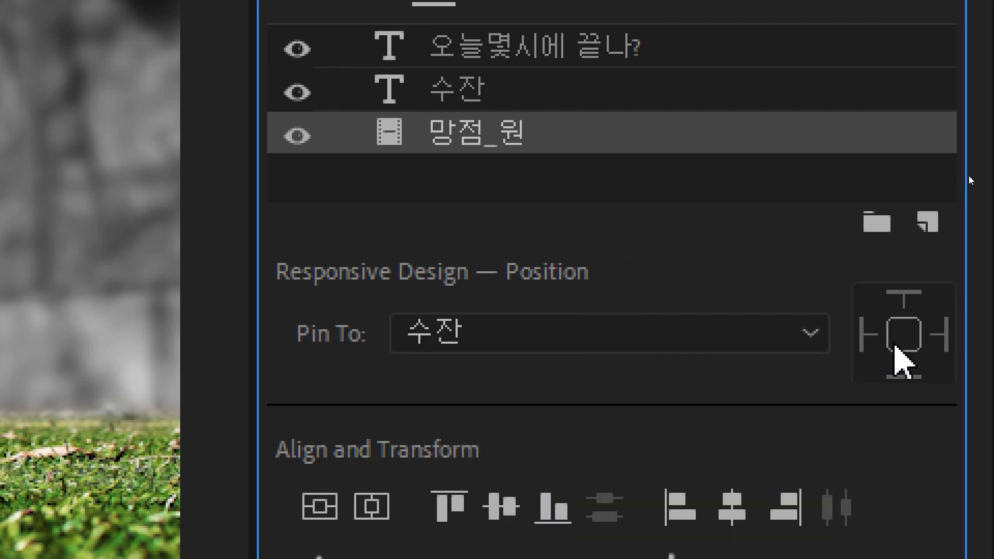
left_click(896, 346)
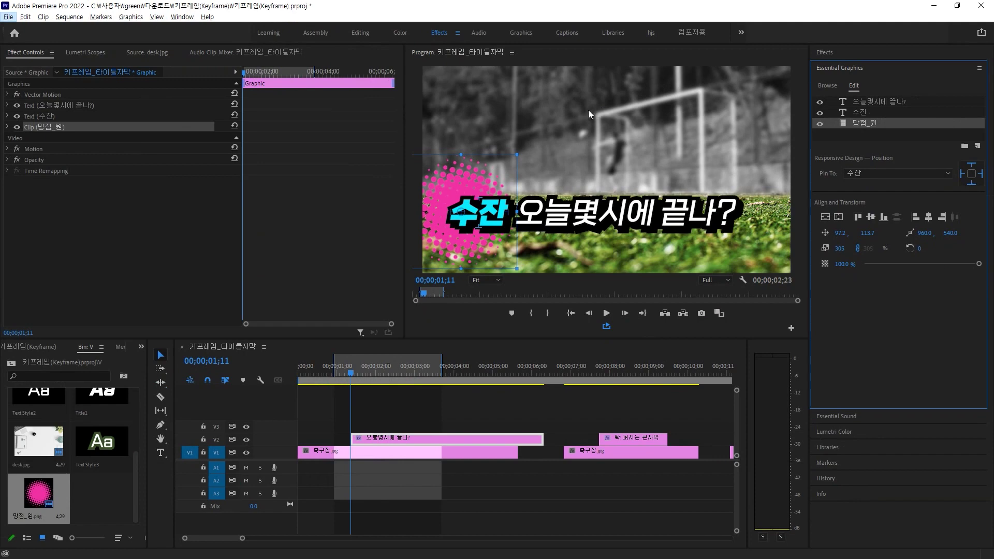
- Center the halftone circle behind the cyan name, undoing the trial move above the caption
left_click(566, 136)
mouse_move(452, 176)
left_mouse_down()
mouse_move(480, 120)
mouse_move(459, 173)
left_mouse_up()
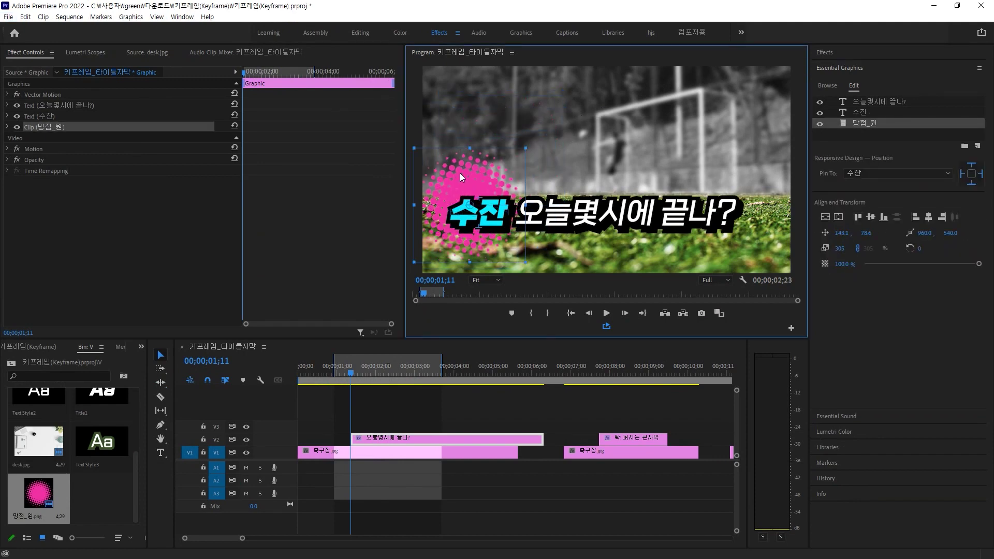
left_click_drag(489, 215, 512, 140)
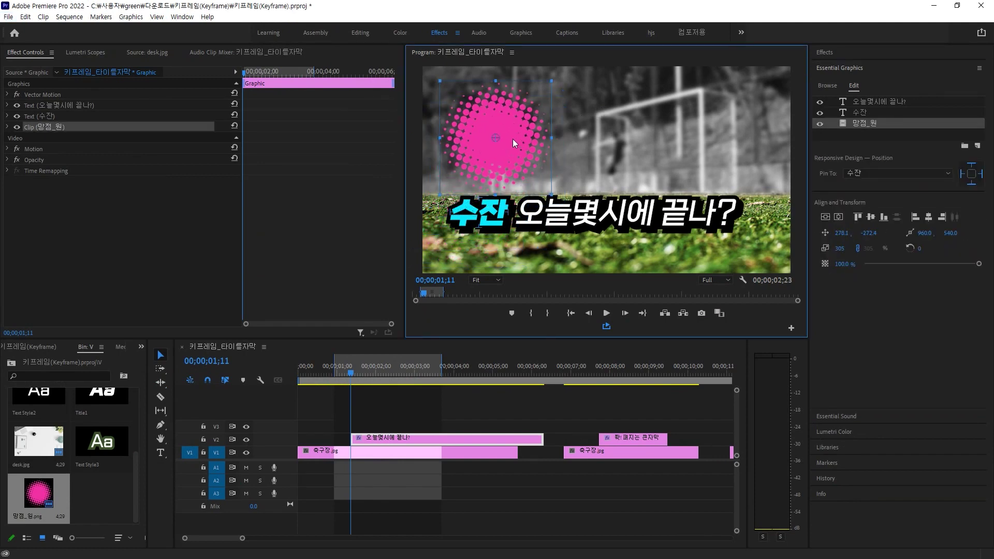
key("ctrl+z")
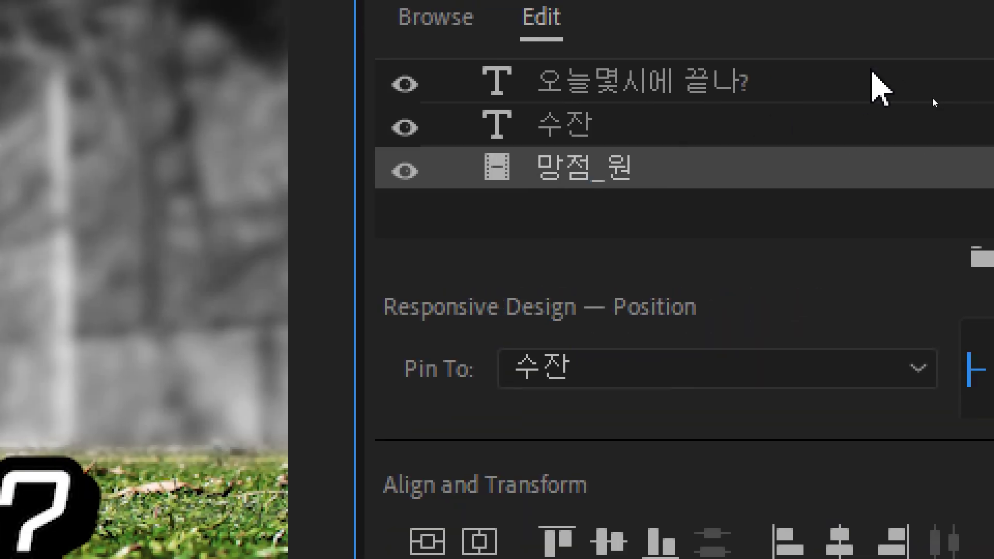
- Nudge the cyan name with its pinned circle, and move the sentence with both pinned layers to about 618.3, 855.0
left_click(617, 120)
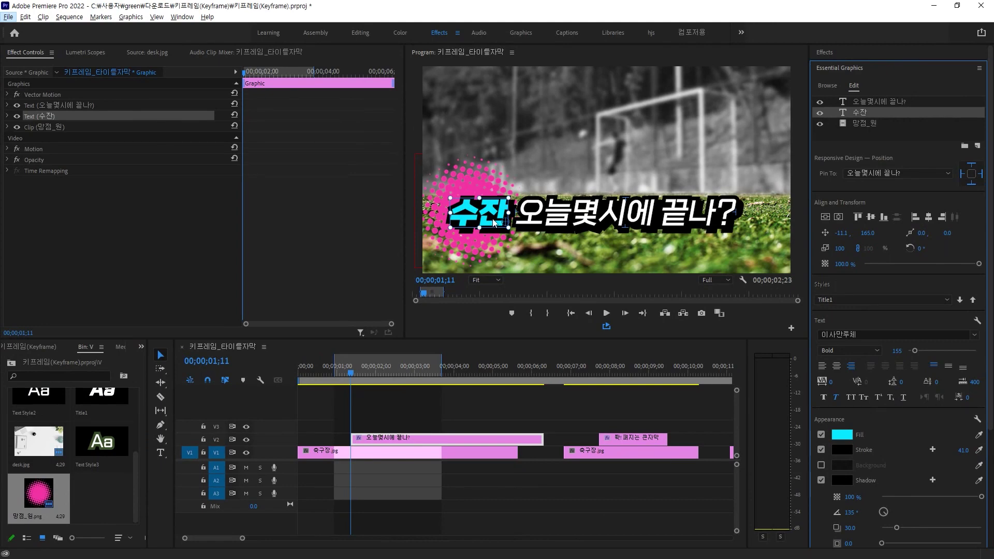
mouse_move(494, 222)
left_mouse_down()
mouse_move(492, 124)
mouse_move(476, 220)
mouse_move(491, 168)
mouse_move(487, 214)
left_mouse_up()
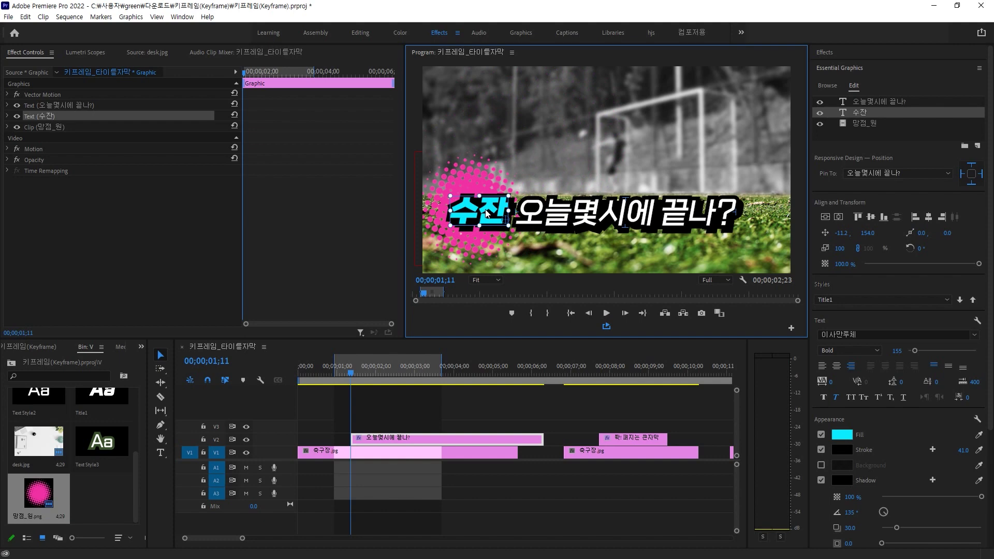
left_click_drag(571, 222, 595, 229)
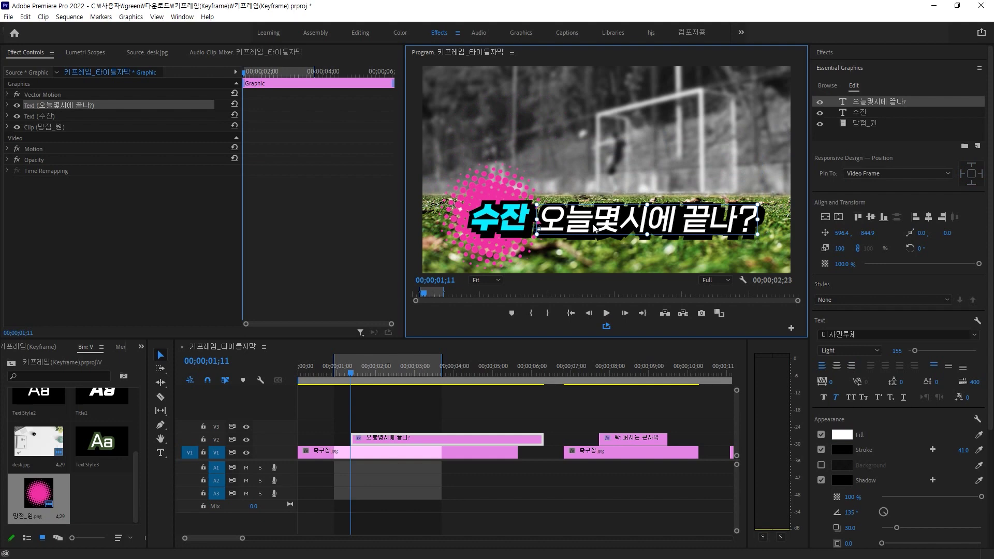
mouse_move(595, 229)
left_mouse_down()
mouse_move(593, 214)
mouse_move(592, 232)
left_mouse_up()
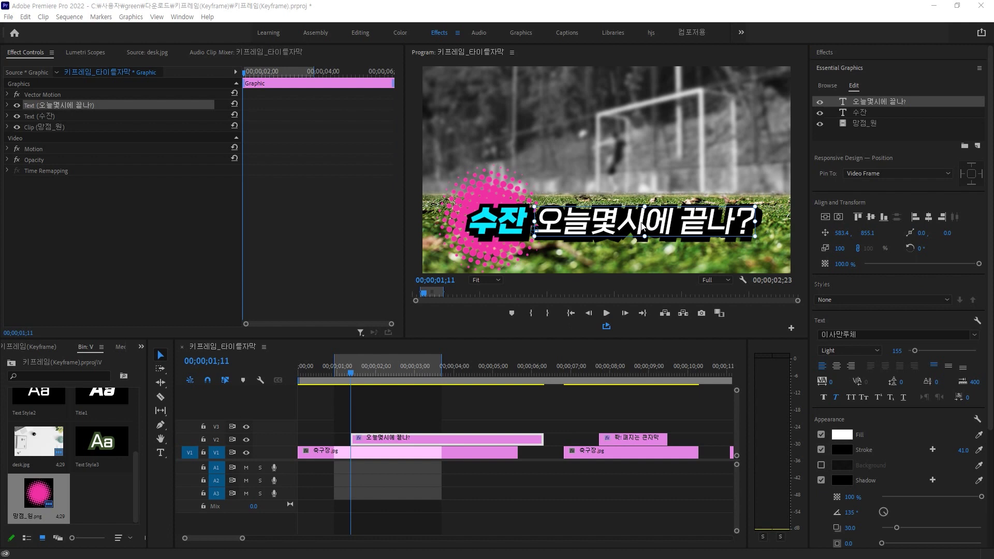
mouse_move(645, 225)
left_mouse_down()
mouse_move(638, 210)
mouse_move(649, 226)
left_mouse_up()
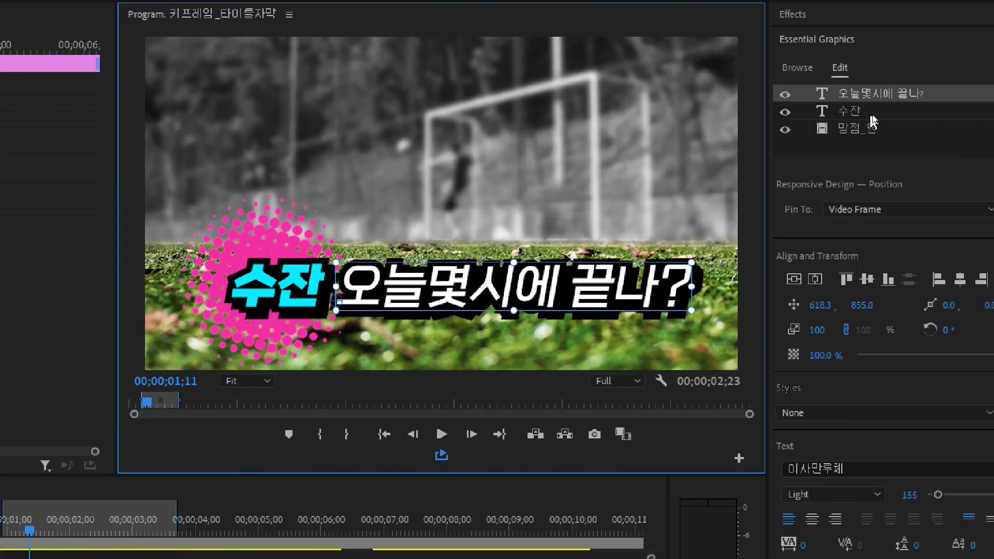
- Compare the Pin To targets of the cyan name layer and the "오늘몇시에 끝나?" layer
left_click(873, 118)
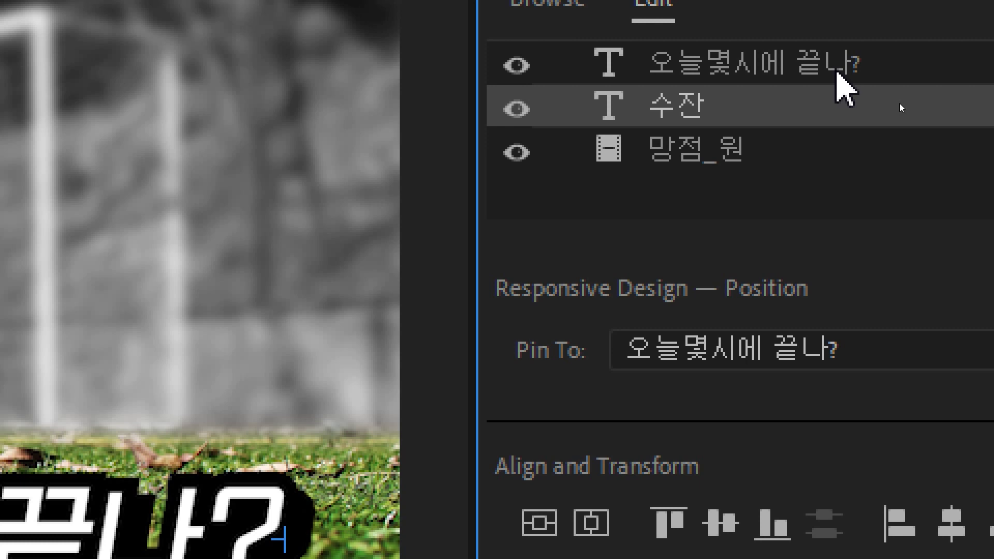
left_click(838, 73)
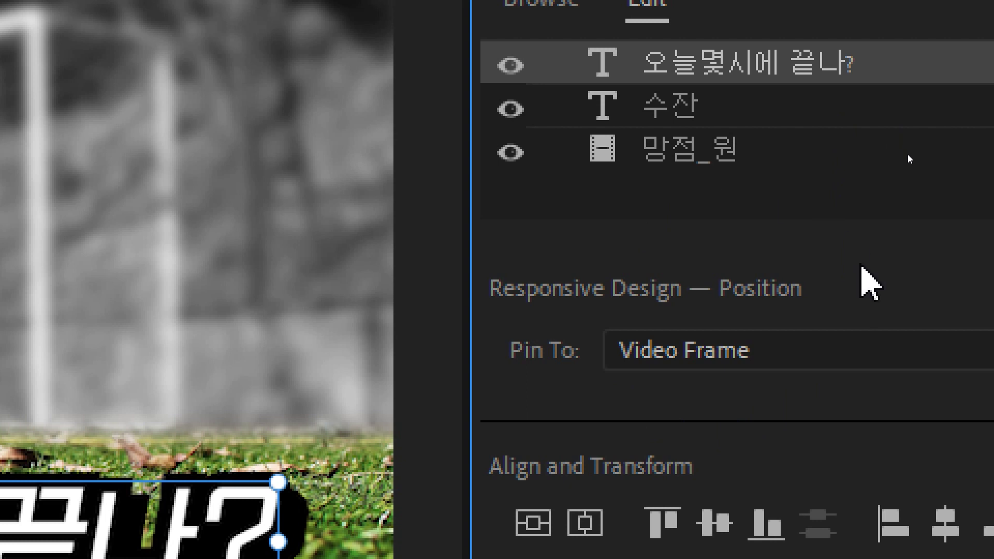
left_click(874, 111)
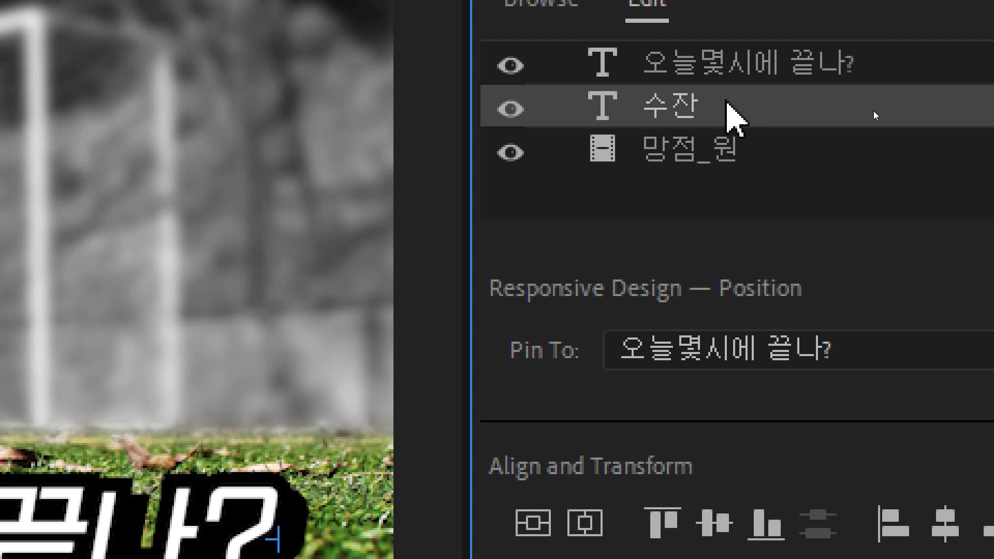
left_click(732, 71)
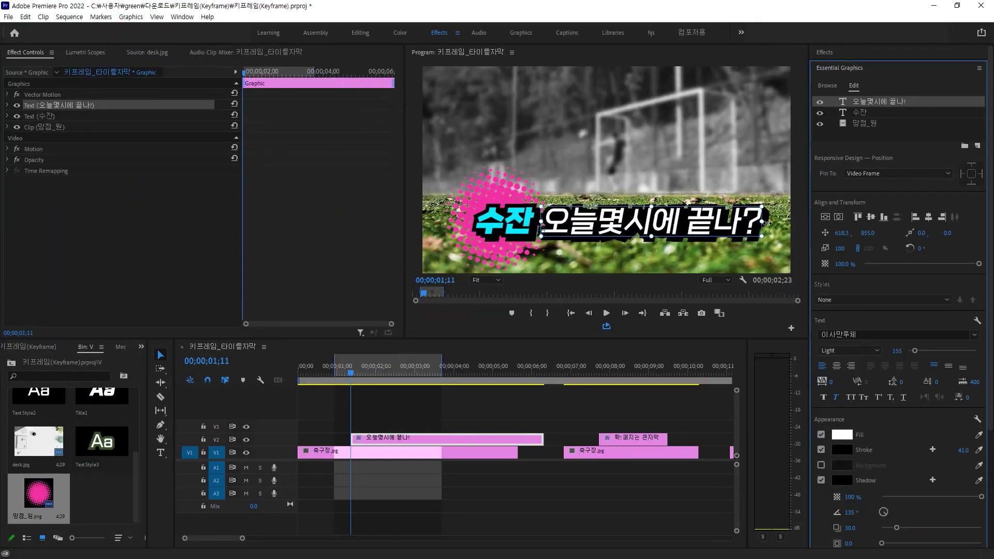
- Replace "오늘몇시" at the start of the white sentence with "5시"
double_click(668, 231)
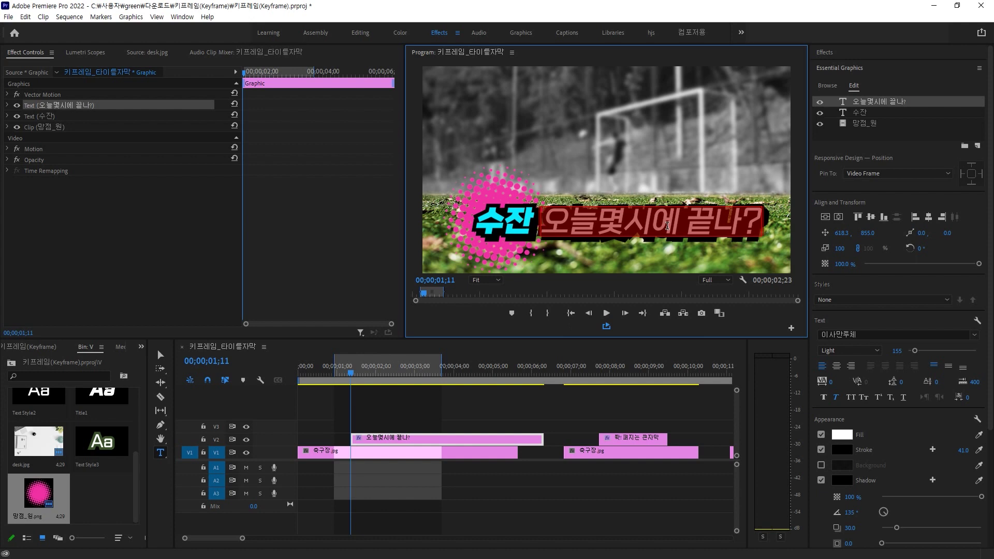
left_click(624, 219)
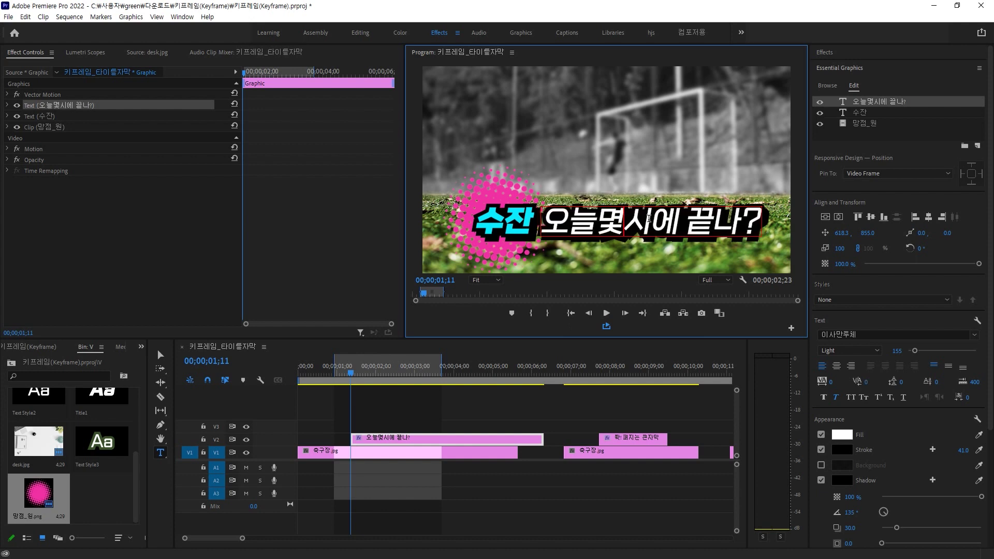
left_click_drag(648, 218, 549, 210)
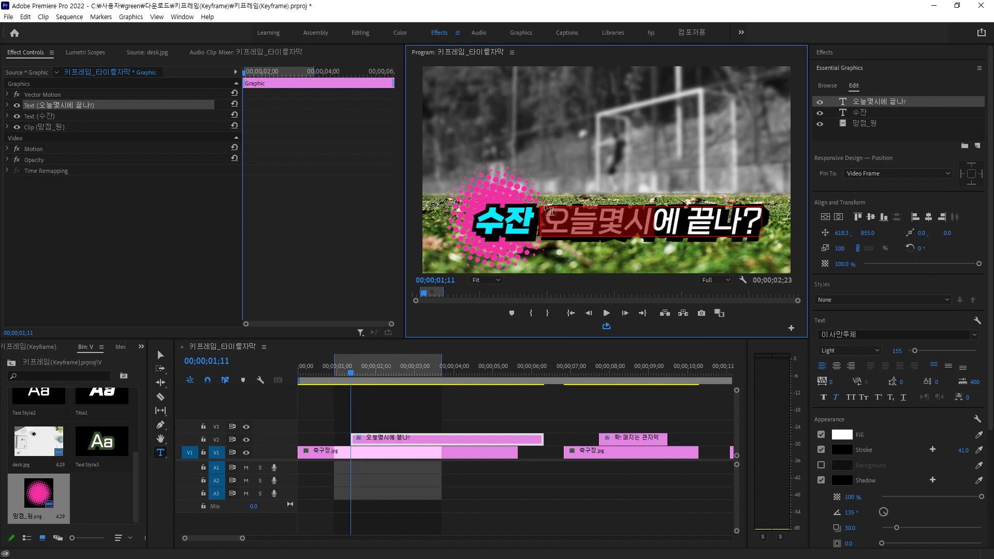
type("5")
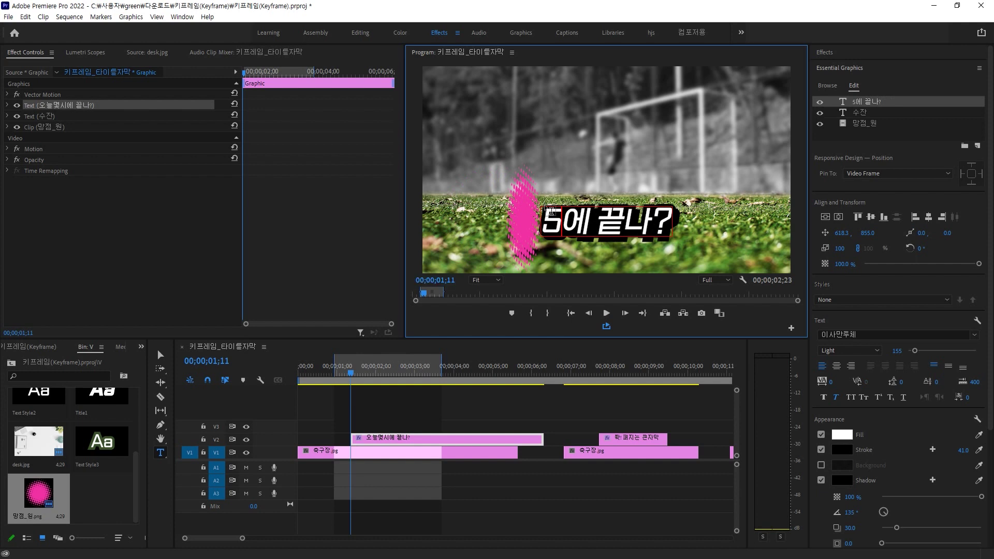
type("시")
key("BackSpace")
type("시")
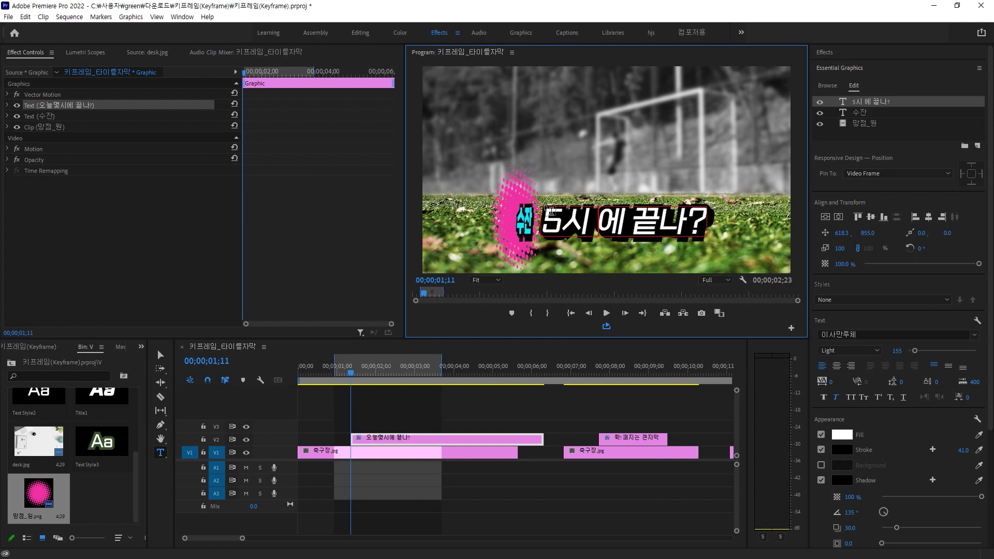
- Try a long run of filler text after "5시" in the sentence, and undo the whole text replacement
type(" 마어리ㅏ멍람어라ㅓㅁ아람아ㅓ람")
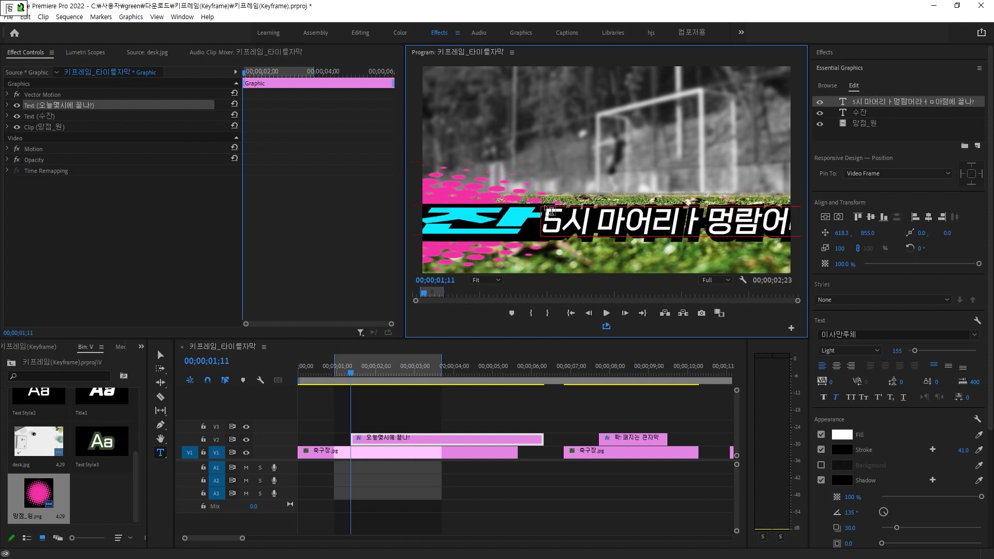
key("BackSpace")
key("BackSpace")
key("BackSpace")
key("BackSpace")
type("렴")
key("BackSpace")
key("BackSpace")
key("BackSpace")
key("BackSpace")
key("BackSpace")
key("BackSpace")
key("BackSpace")
key("BackSpace")
key("BackSpace")
key("BackSpace")
key("BackSpace")
key("BackSpace")
key("BackSpace")
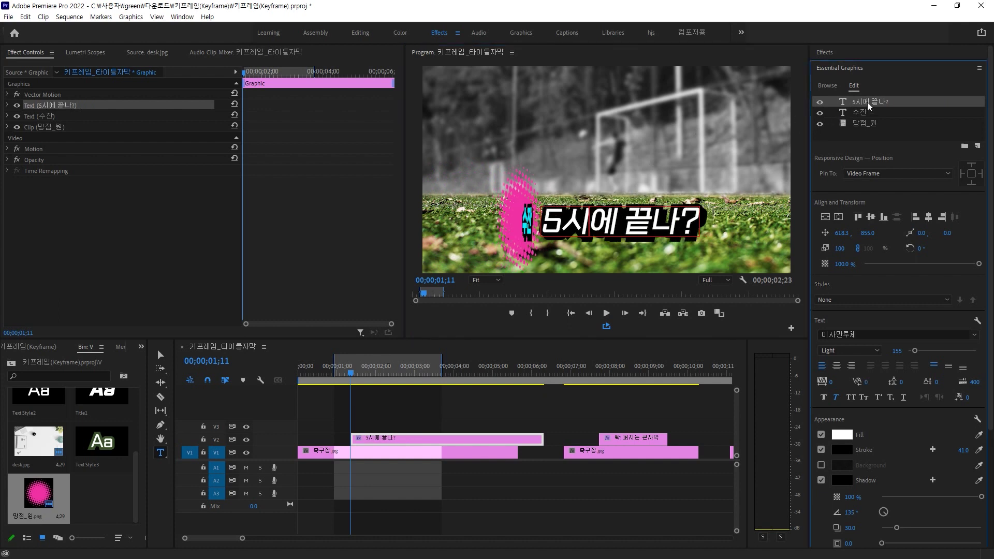
key("ctrl+z")
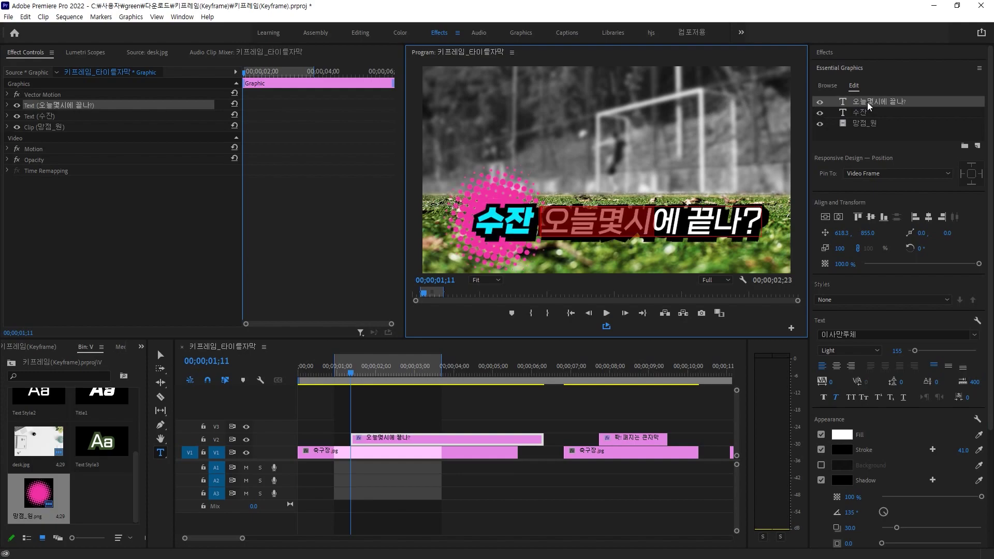
- Unpin the cyan name layer from the right edge of its parent sentence layer
left_click(924, 113)
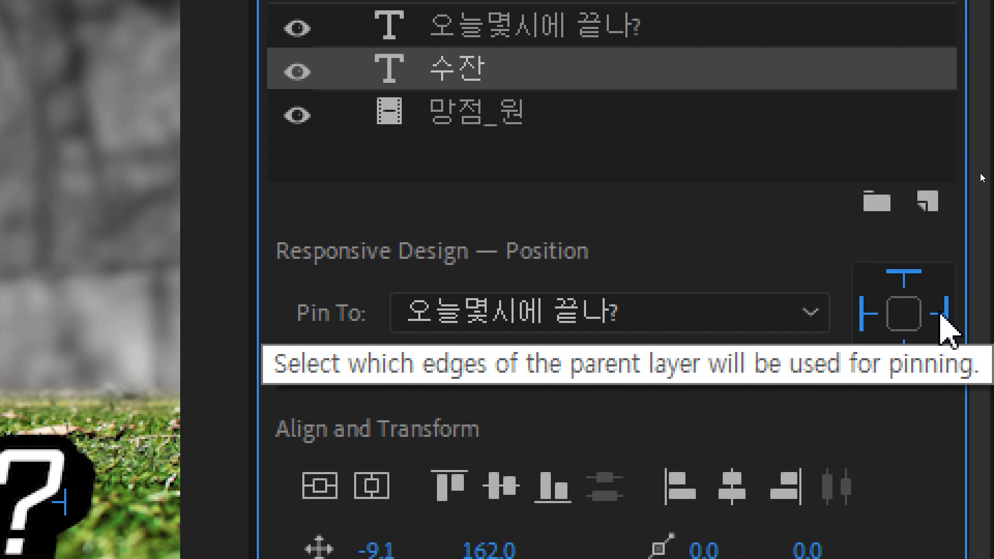
left_click(942, 313)
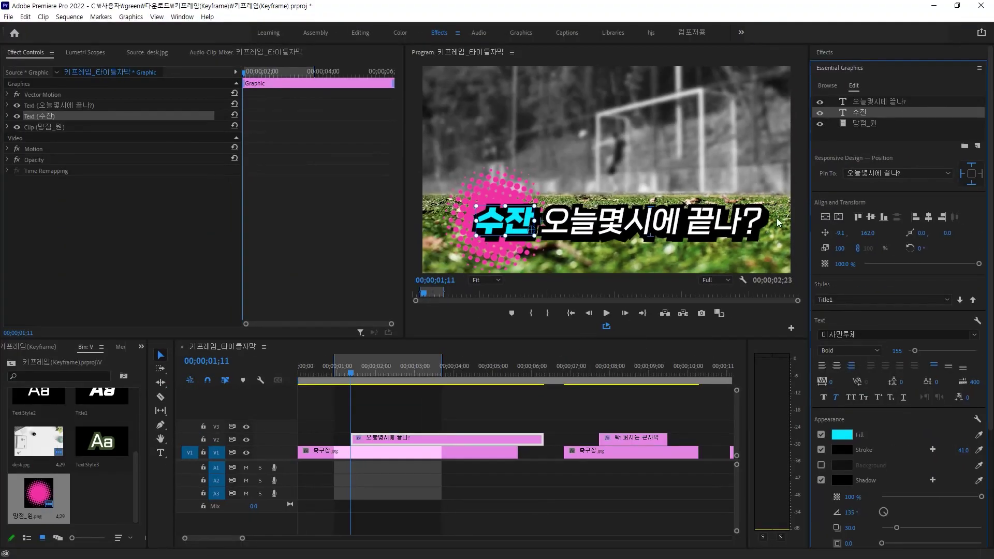
- Replace the white sentence with "5시에 끝나요." and move it with its pinned layers to about 712.3, 858.0
left_click(720, 223)
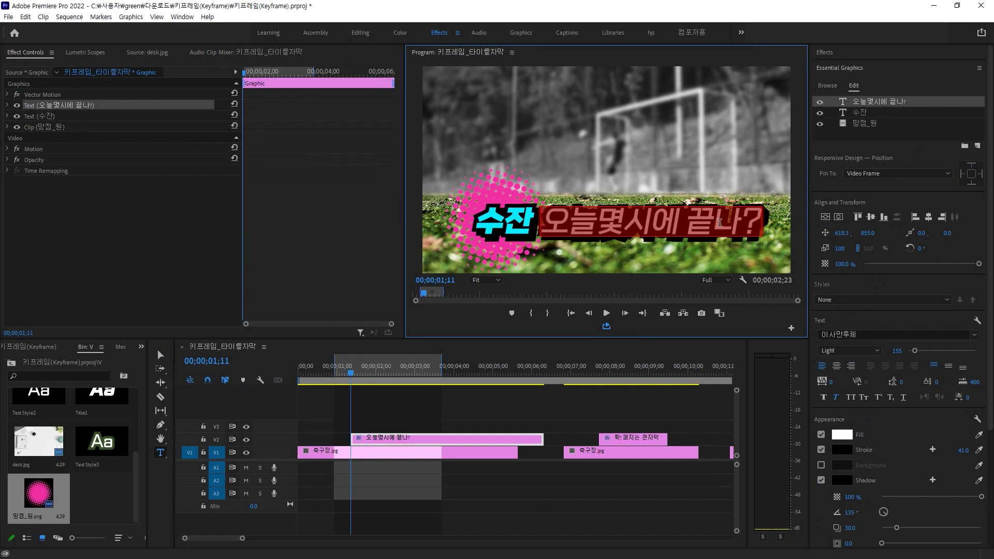
type("5")
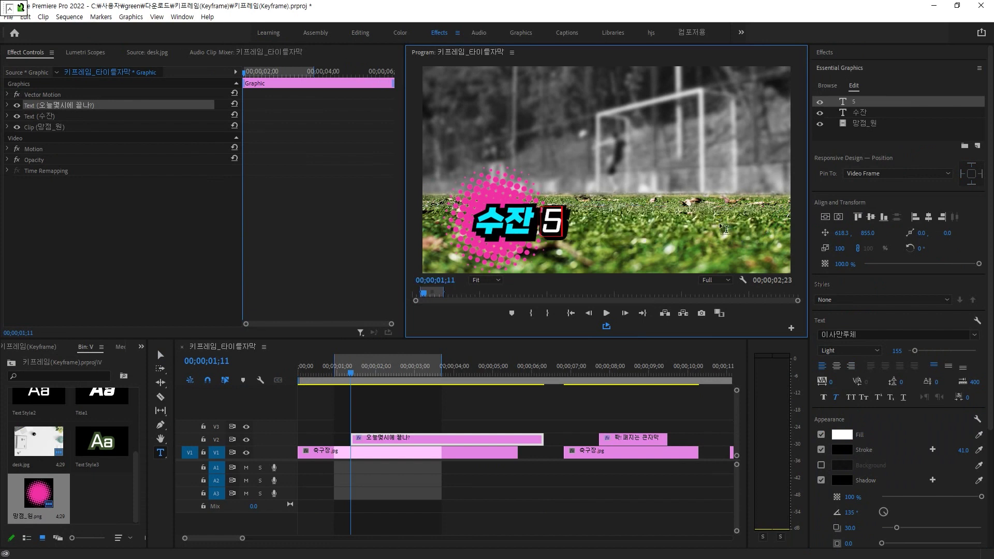
type("시에")
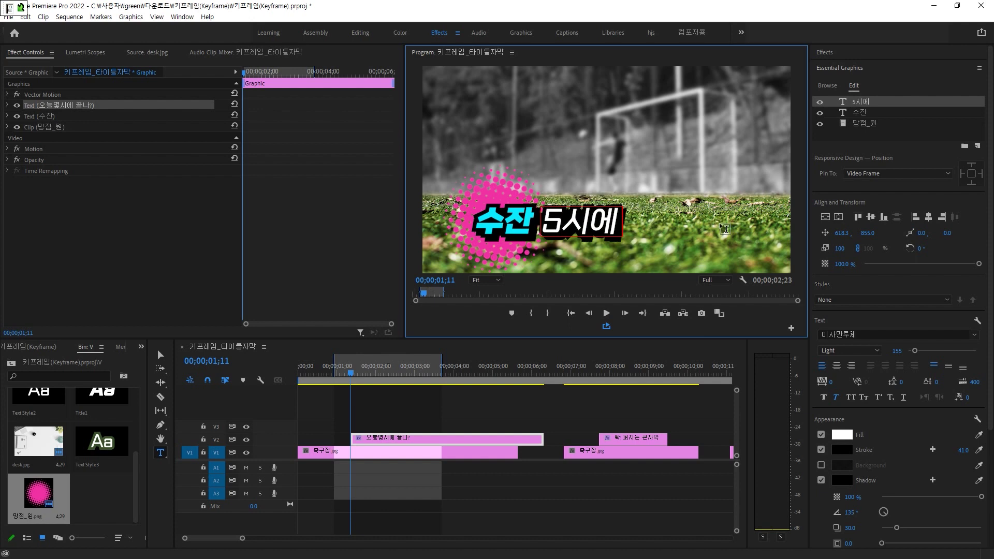
type(" 끝나요.")
key("Escape")
left_click(166, 355)
mouse_move(613, 227)
left_mouse_down()
mouse_move(650, 228)
mouse_move(632, 226)
left_mouse_up()
- Change the white sentence to "끝났어!" and move it with its pinned layers to about 753.3, 804.0
double_click(633, 226)
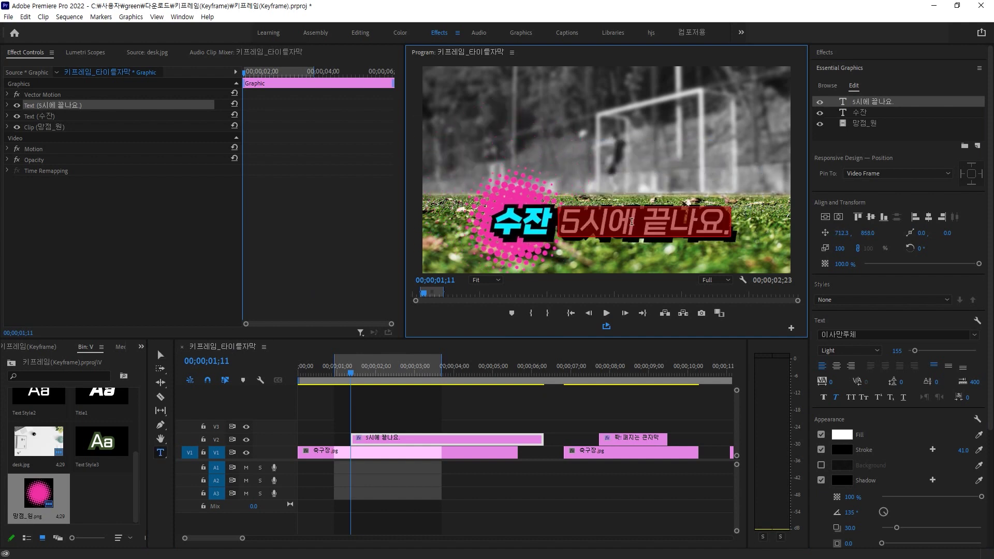
type("끝")
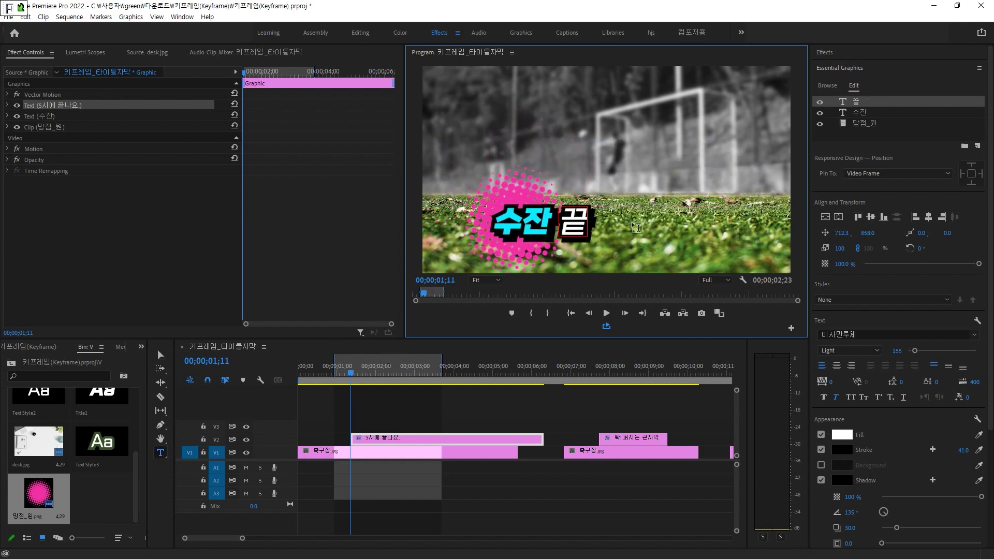
type("났어!")
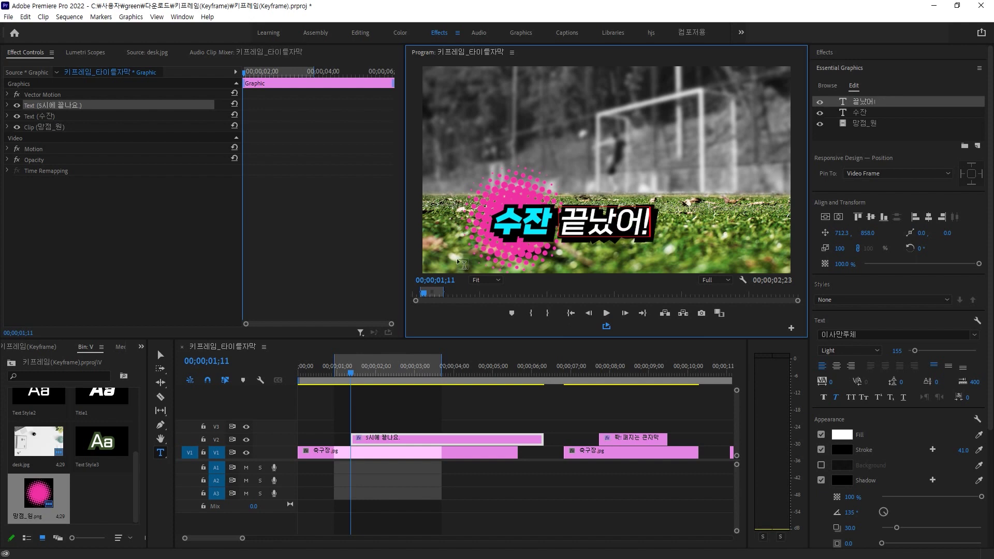
left_click(161, 355)
left_click_drag(606, 231, 614, 220)
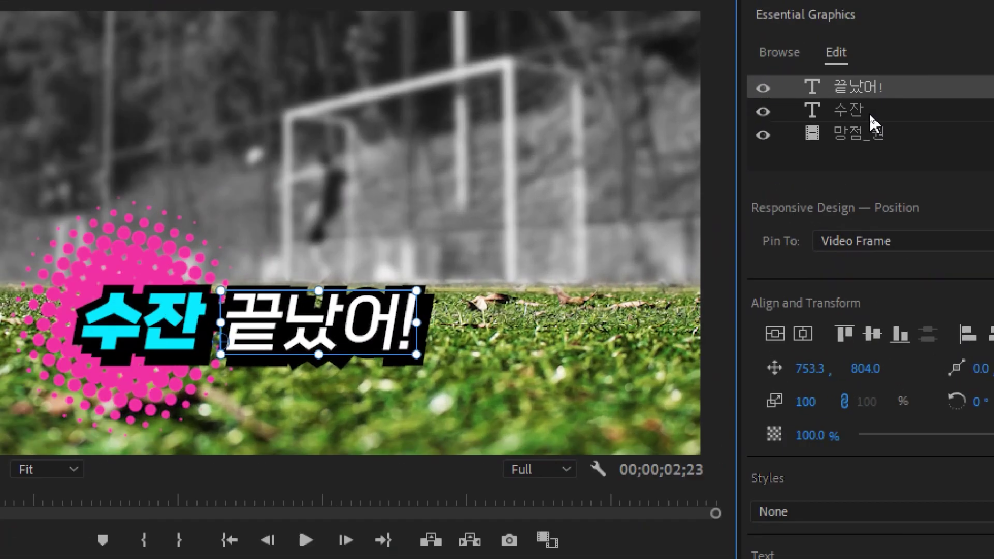
- Compare the Pin To targets and pinned edges of the cyan name layer and the "끝났어!" layer
left_click(869, 113)
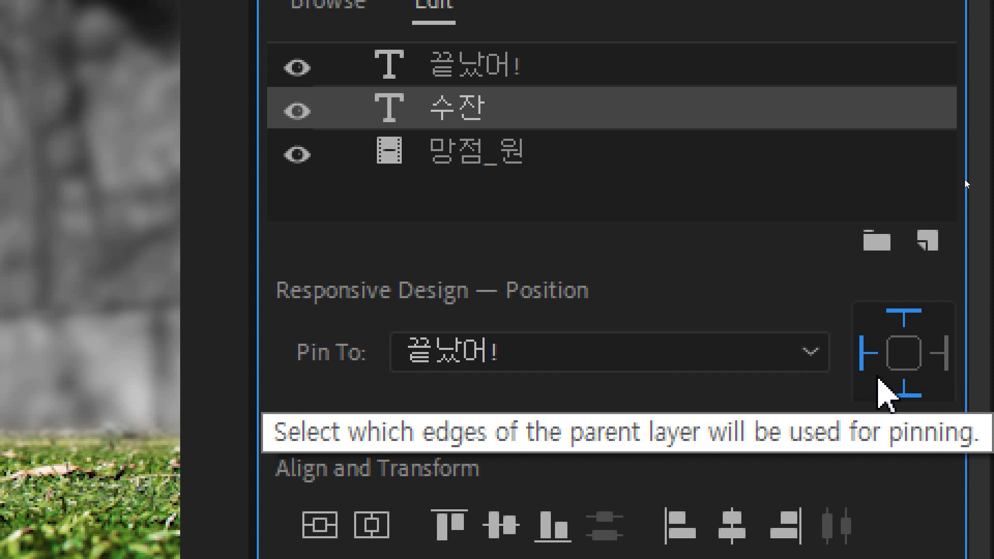
left_click(485, 65)
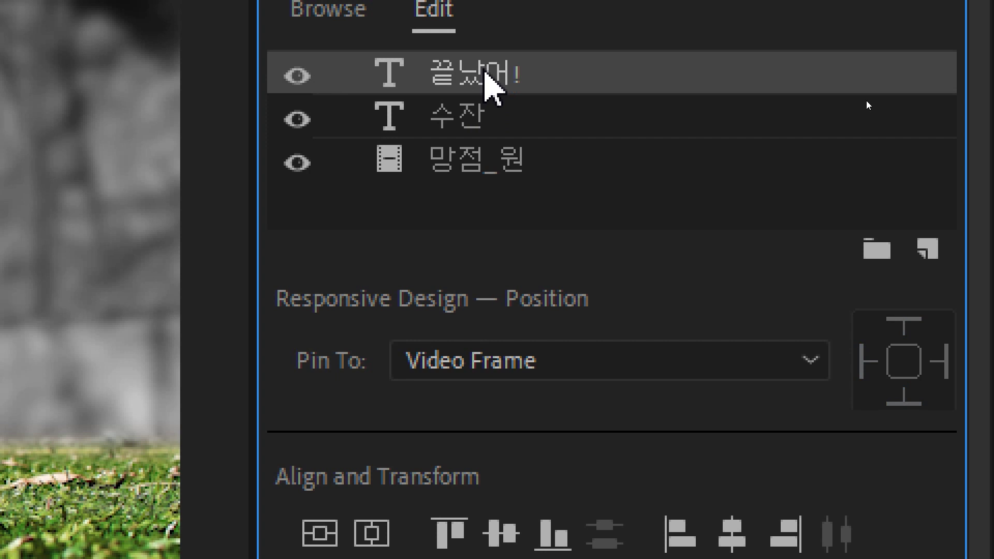
left_click(491, 131)
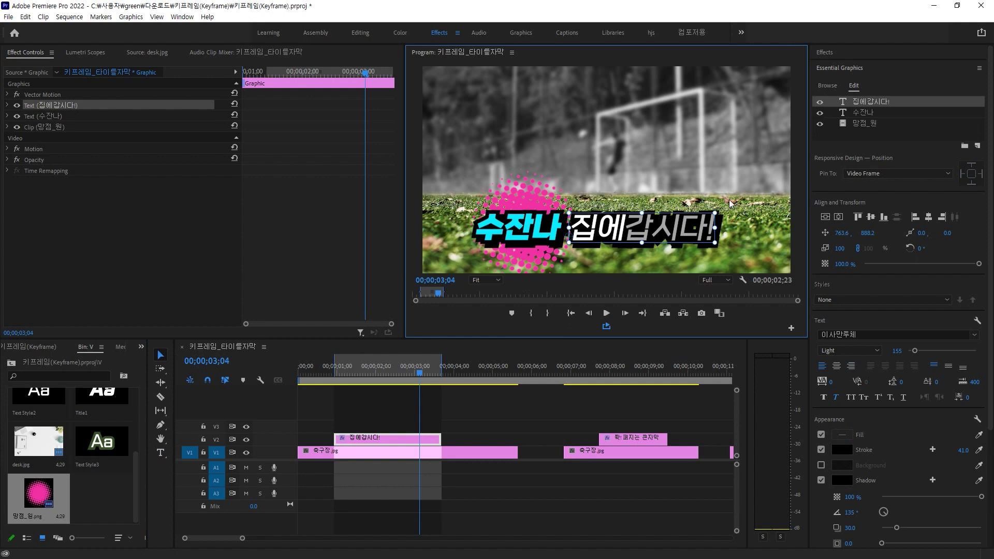
- Open the motion graphics template browser and clear its "반응형" search filter
left_click(830, 88)
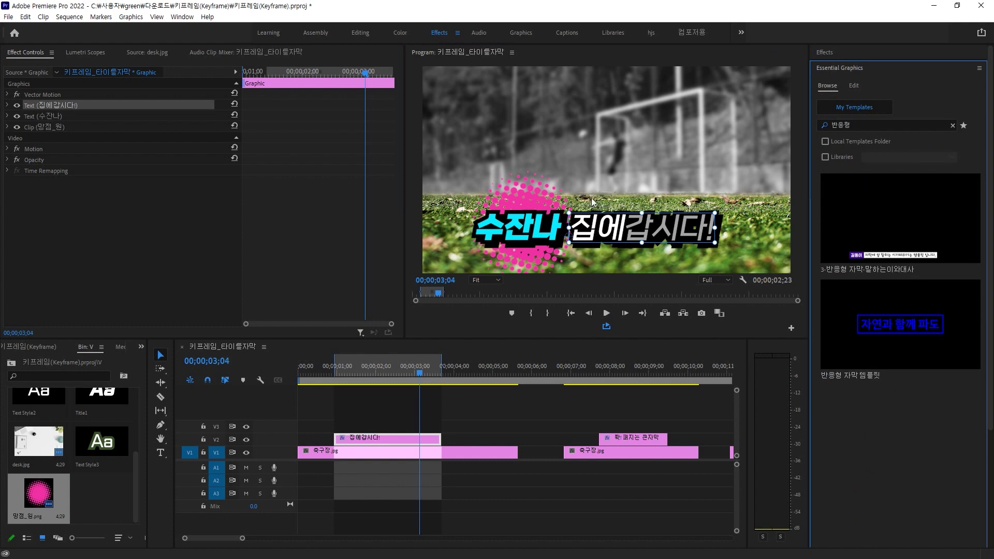
left_click(953, 126)
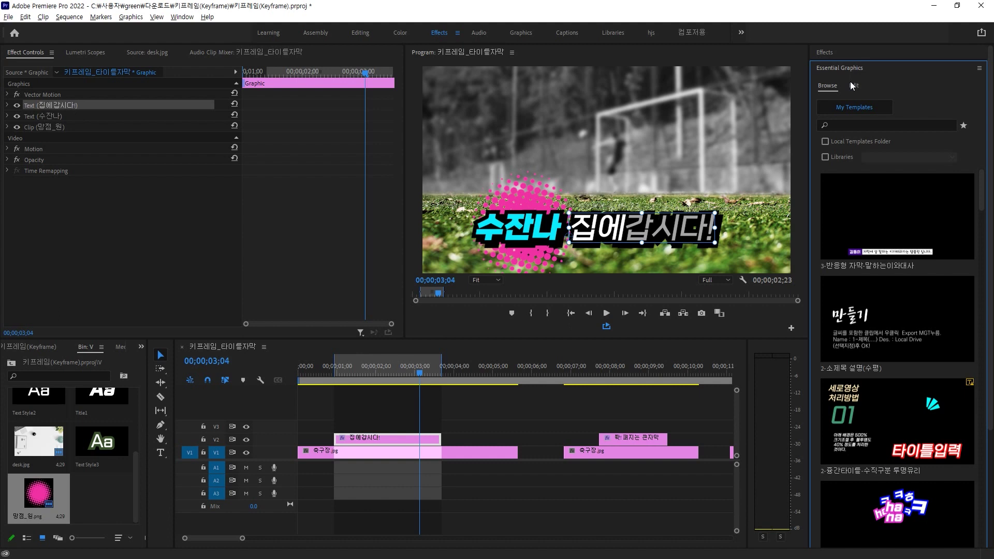
key("alt")
left_click(590, 234)
- Start exporting the "집에갑시다!" timeline clip as a Motion Graphics template with Local Drive as the destination
left_click(396, 438)
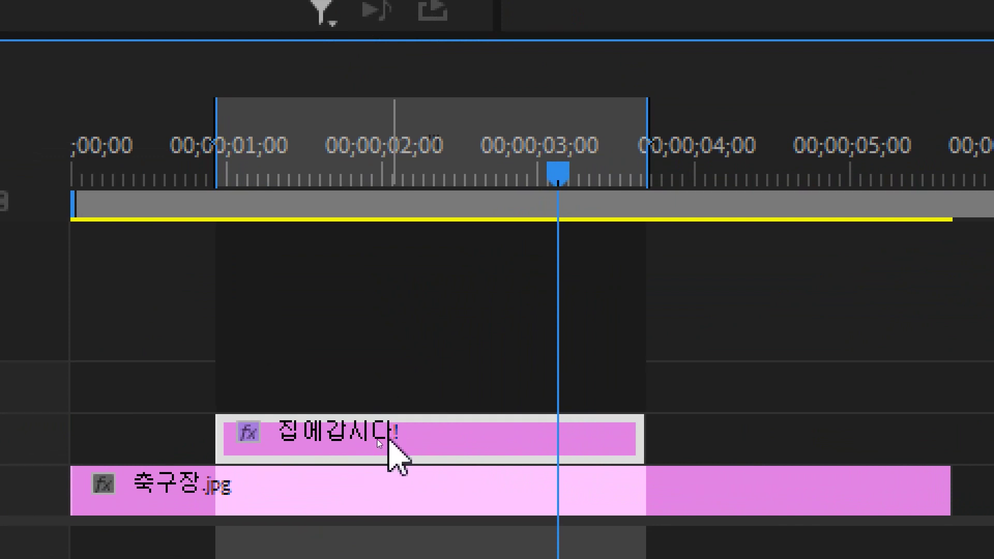
right_click(378, 440)
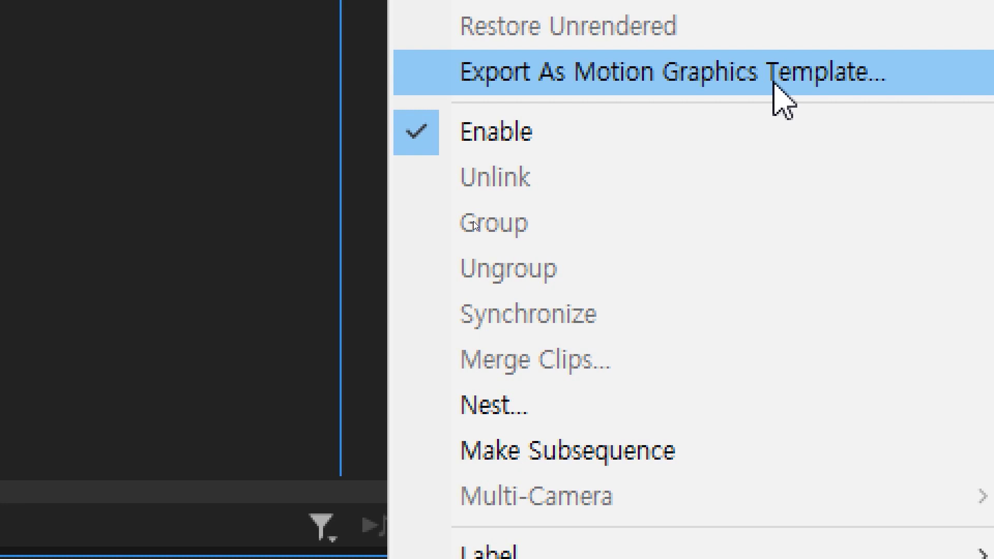
left_click(775, 73)
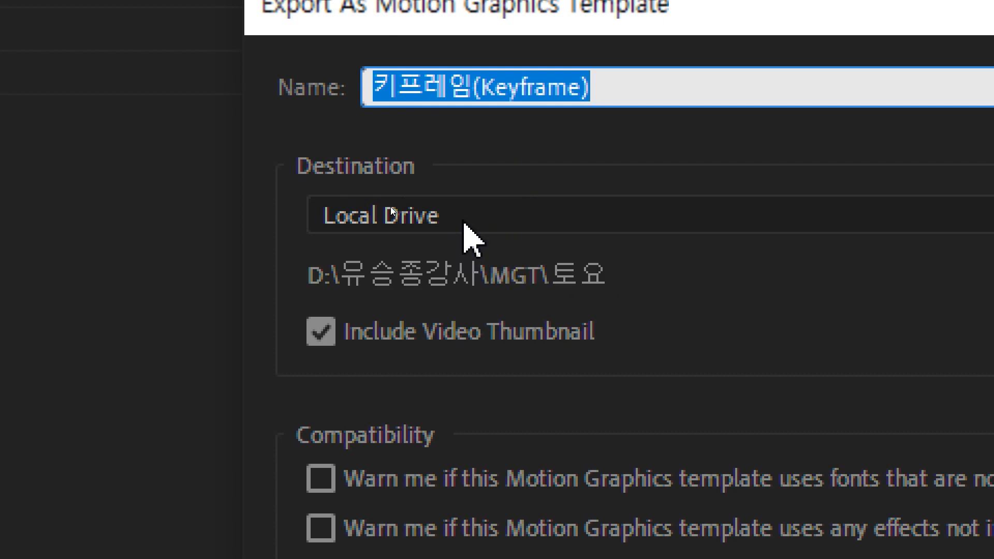
left_click(463, 224)
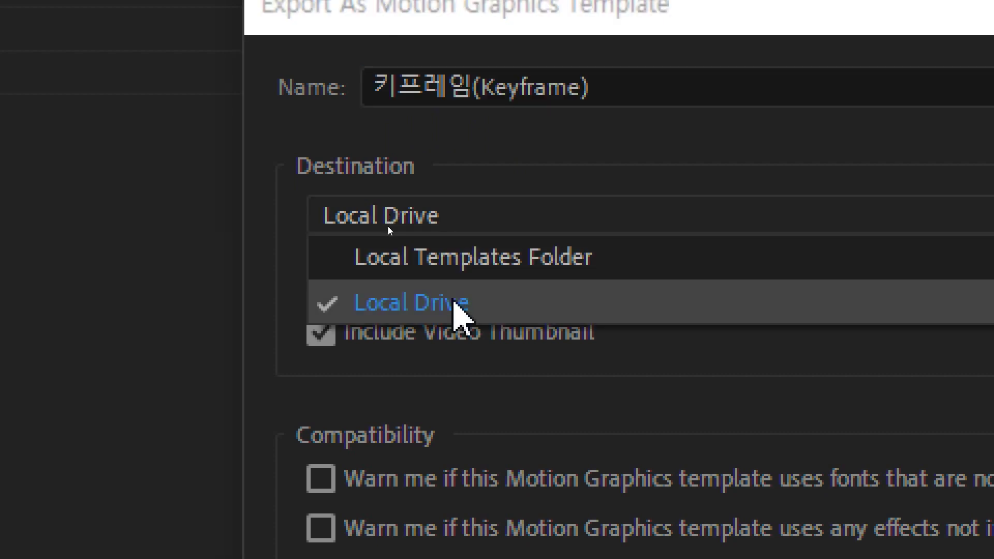
left_click(455, 303)
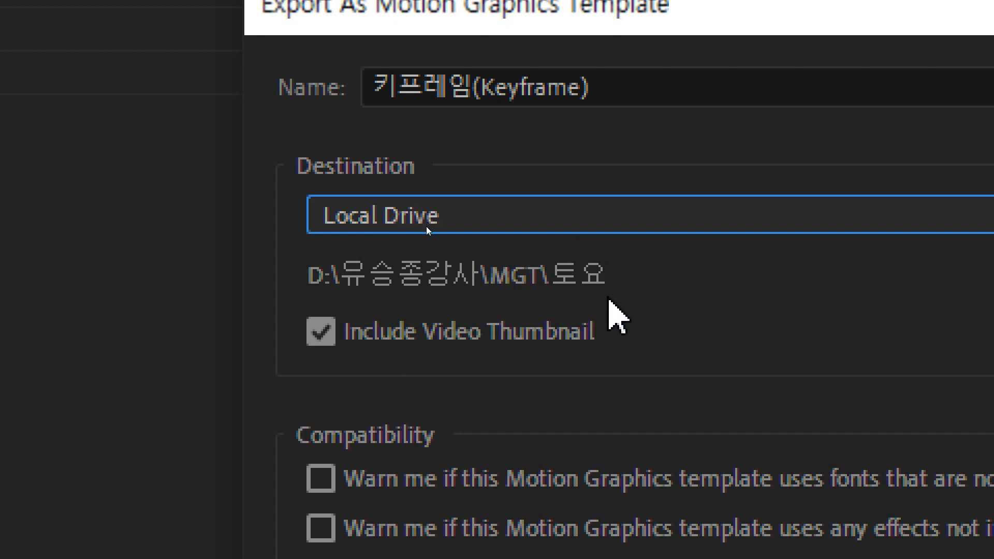
- Name the template "2-스잔대화형(이사만루)" and export it
left_click_drag(688, 91, 230, 91)
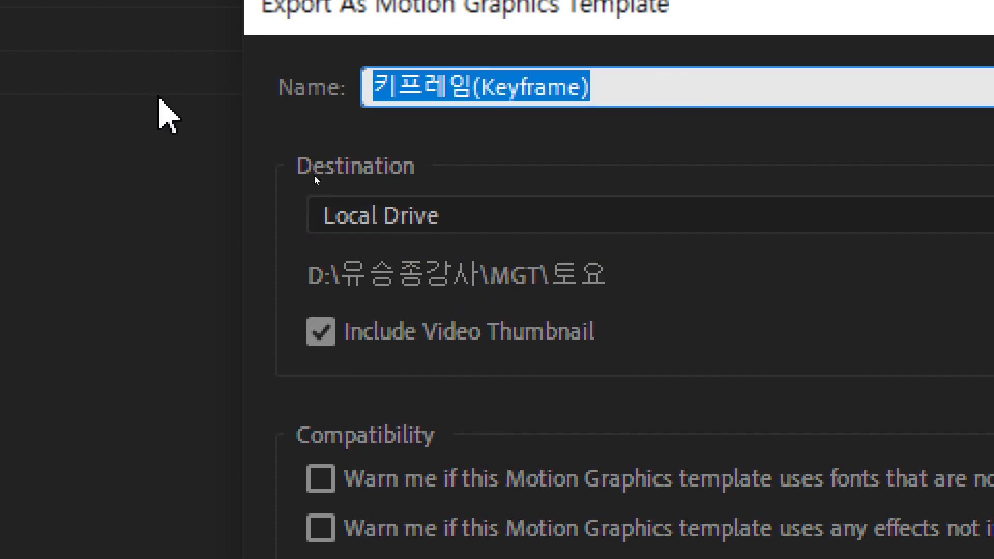
type("2-")
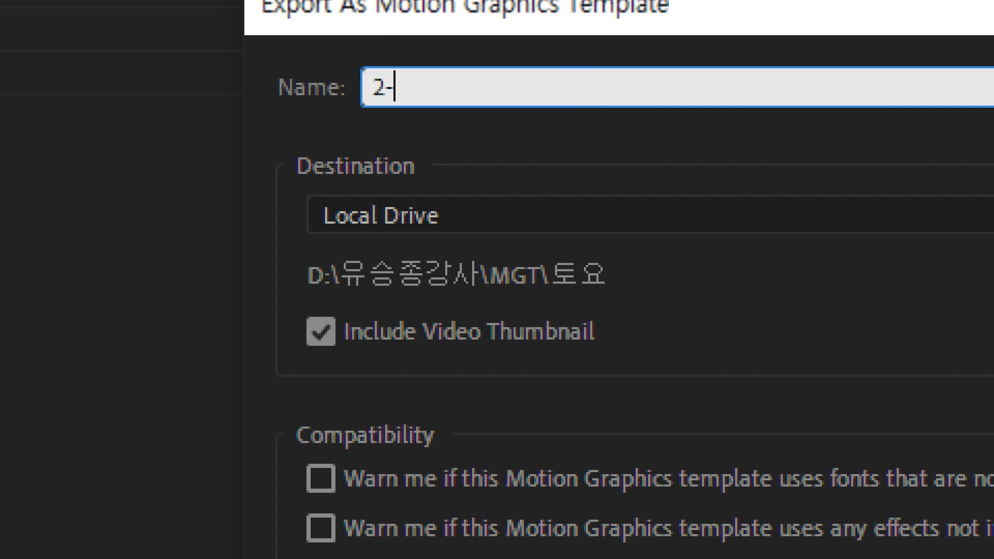
type("수")
key("BackSpace")
type("스잔")
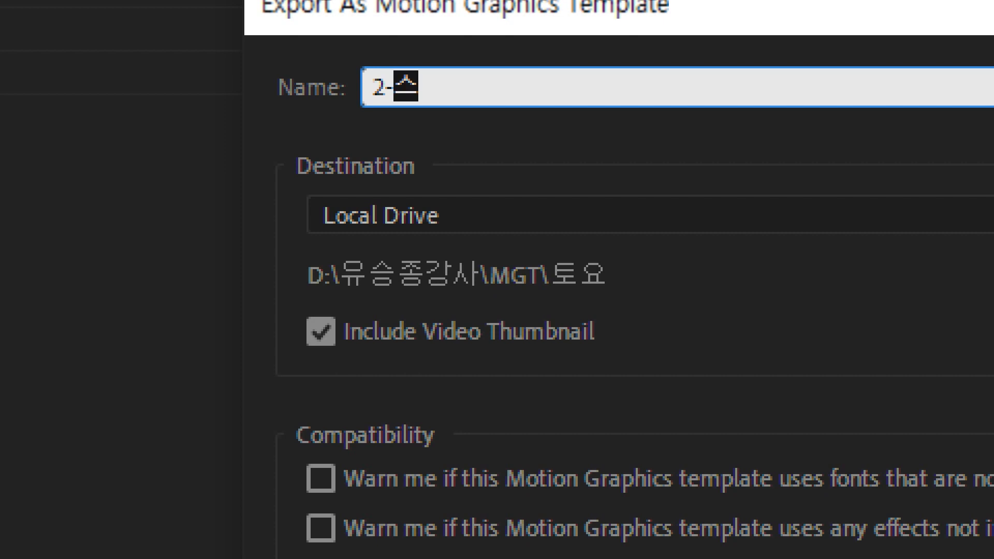
type("대화형")
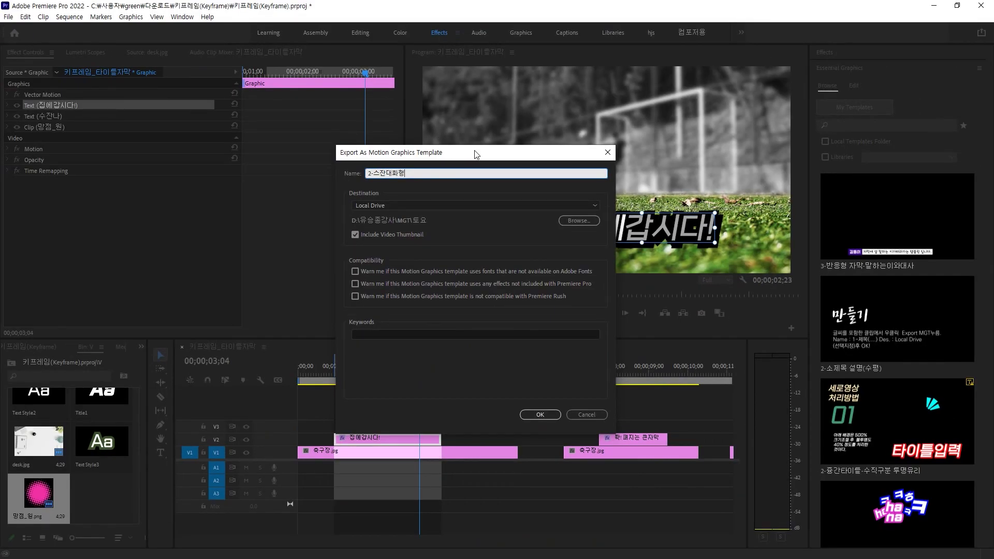
left_click_drag(255, 112, 274, 127)
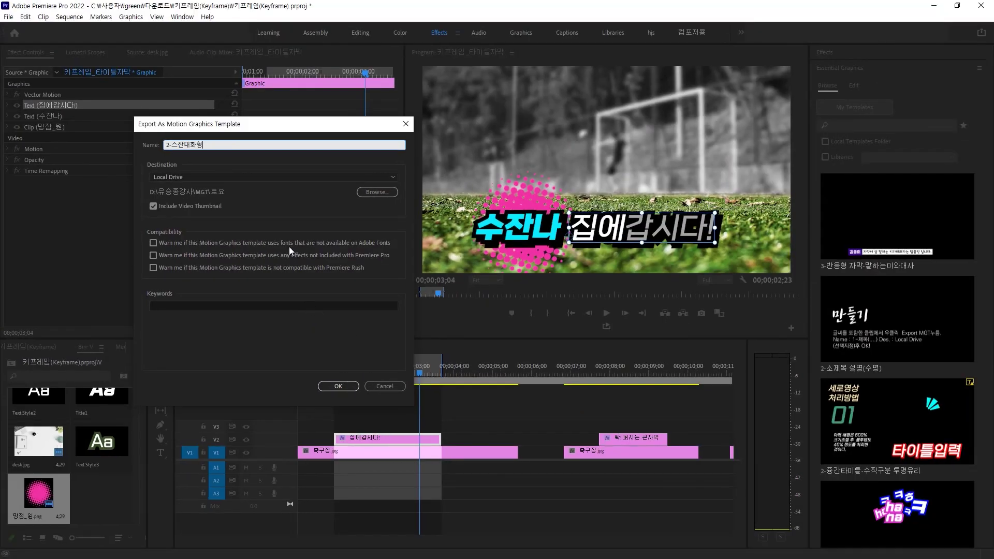
left_click_drag(253, 127, 346, 122)
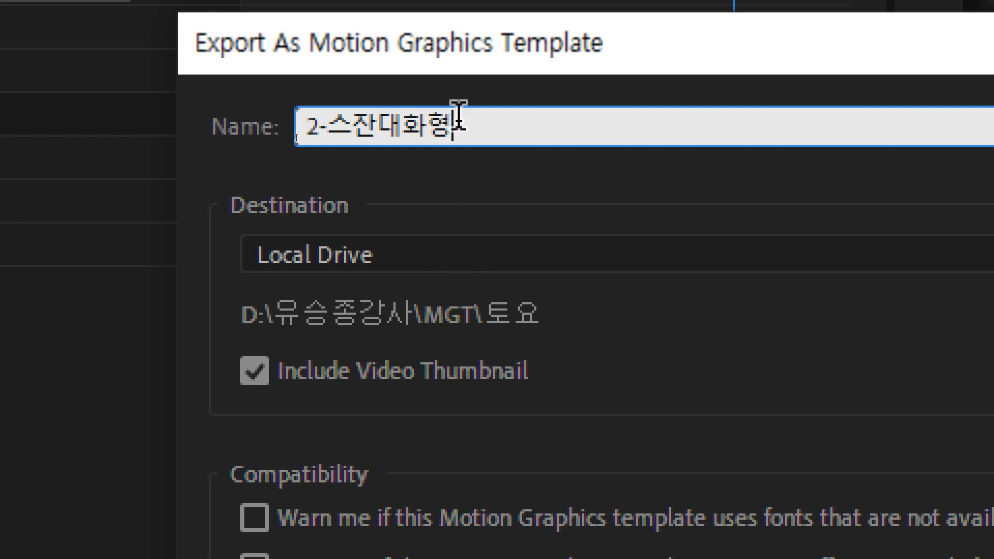
type("(이사만루)")
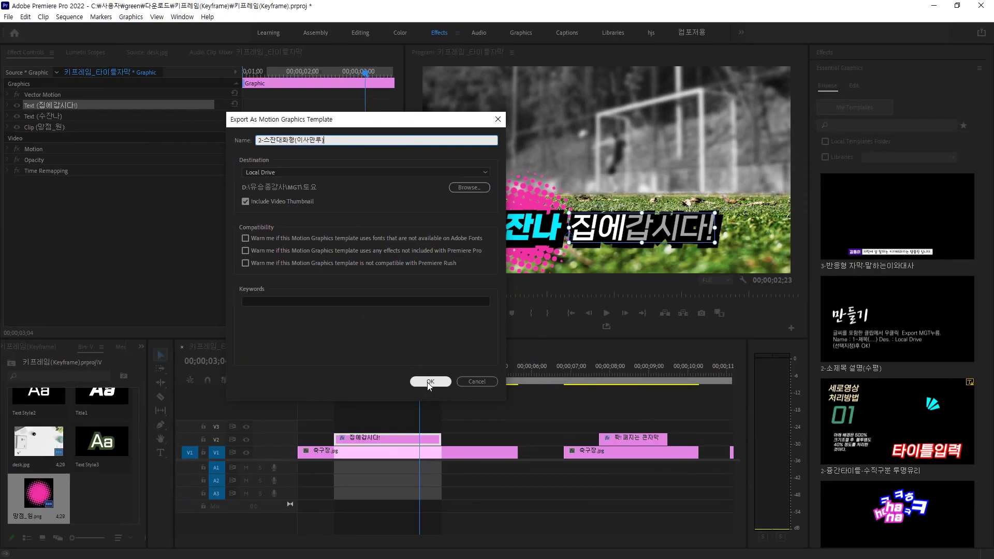
left_click(430, 382)
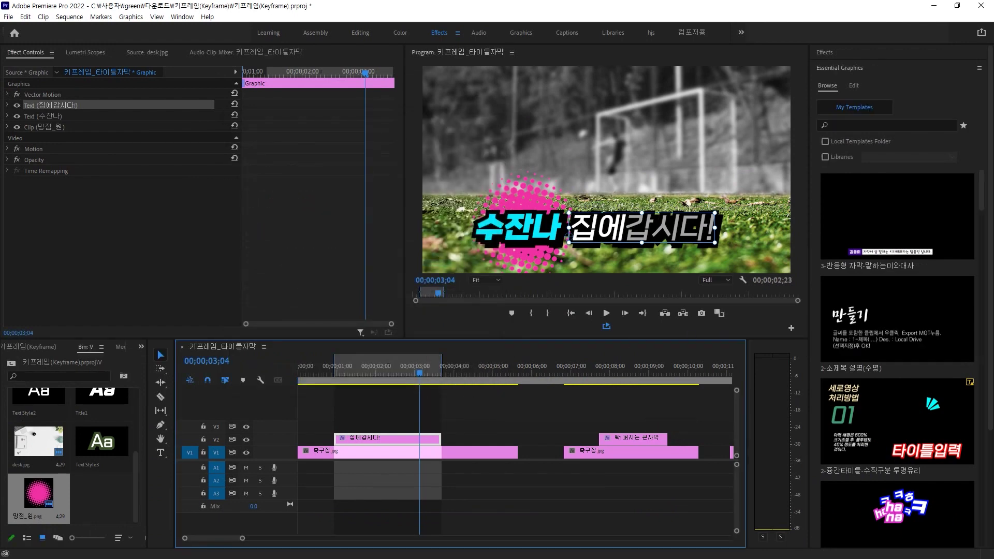
- Switch to File Explorer to check "2-스잔대화형(이사만루).mogrt" in the 토요 folder, and return to Premiere Pro
key("alt+Tab")
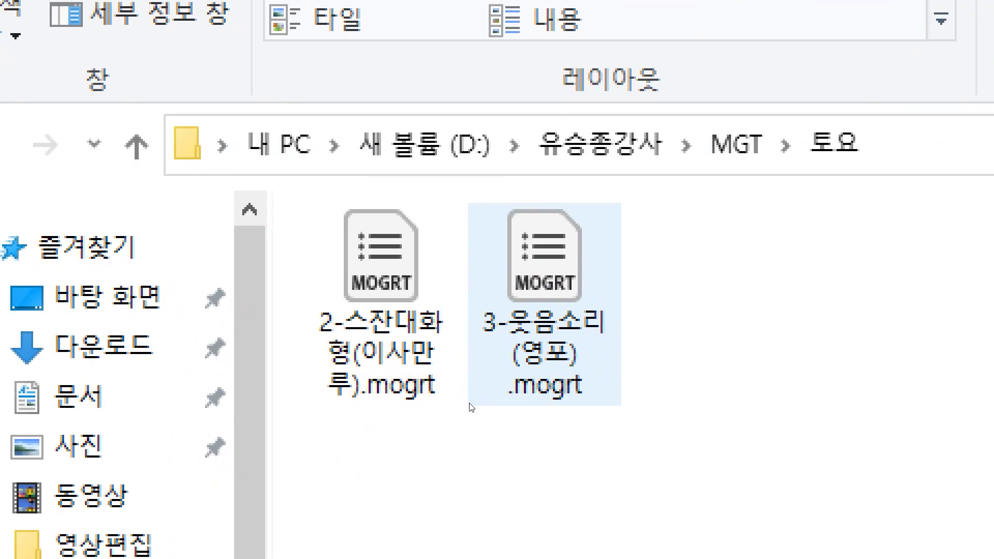
left_click(450, 374)
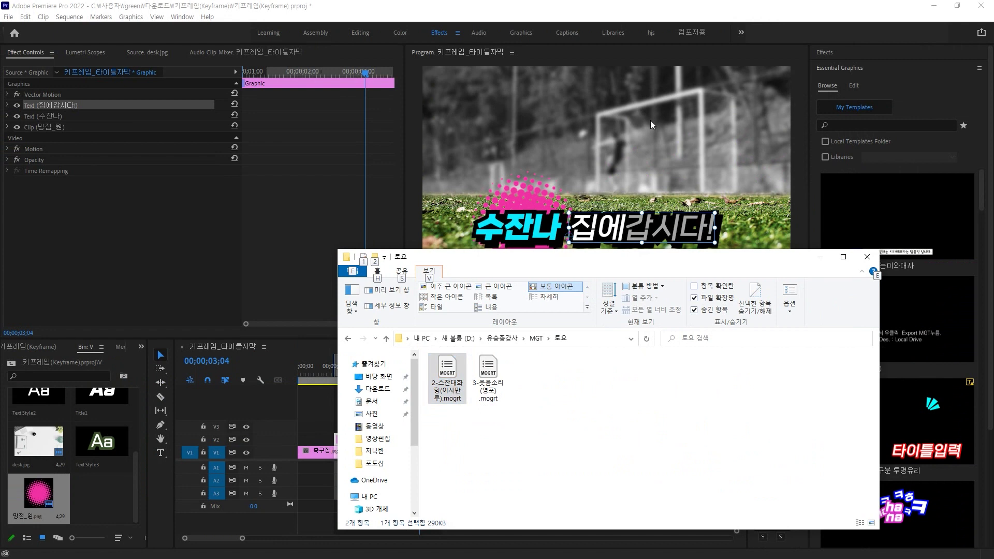
left_click(605, 15)
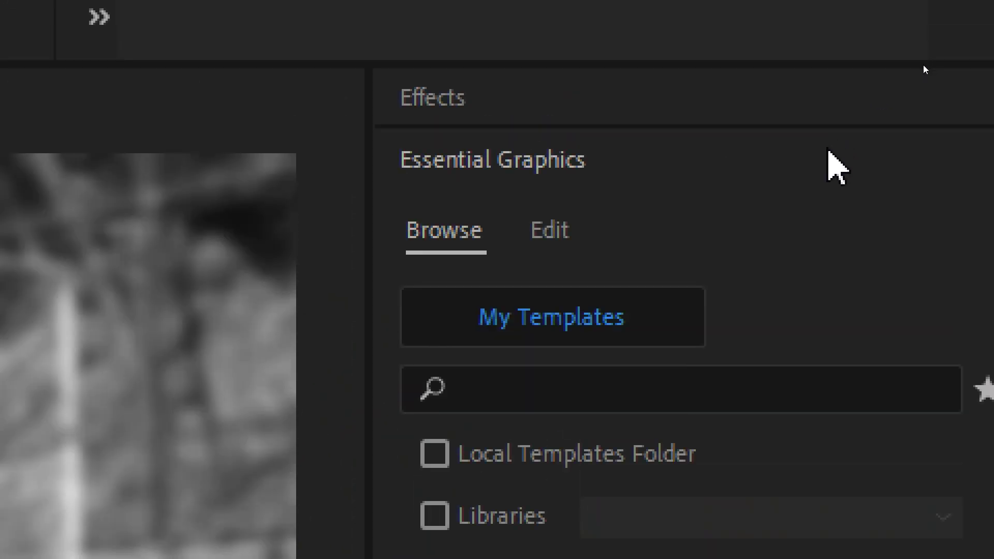
- Maximize the Essential Graphics template browser to look over all templates, and restore its normal size
left_click(828, 156)
left_click(828, 155)
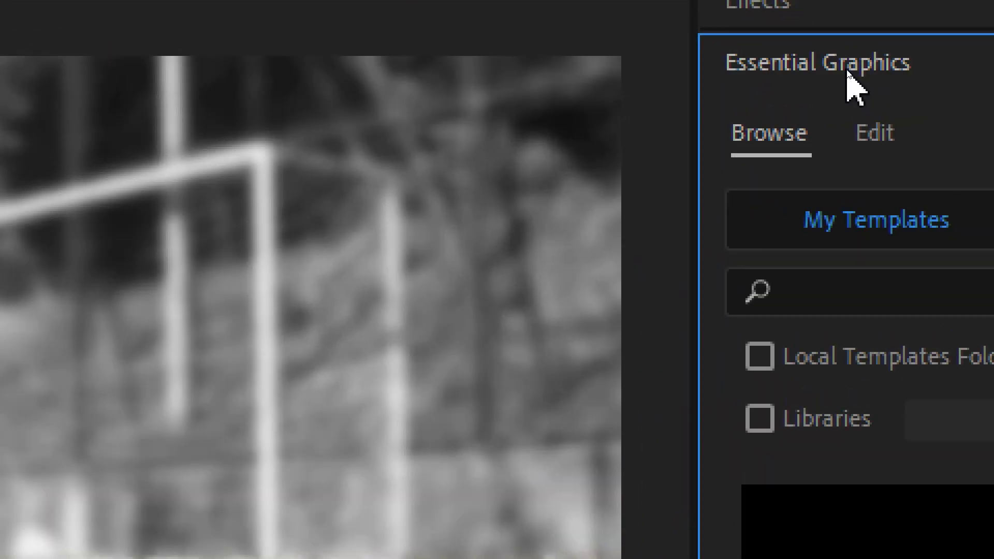
double_click(848, 73)
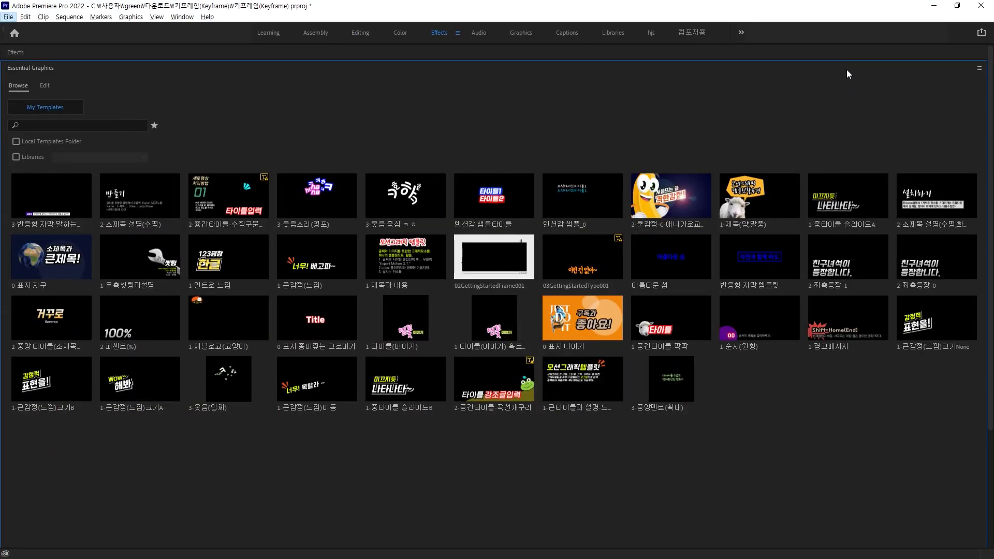
key("grave")
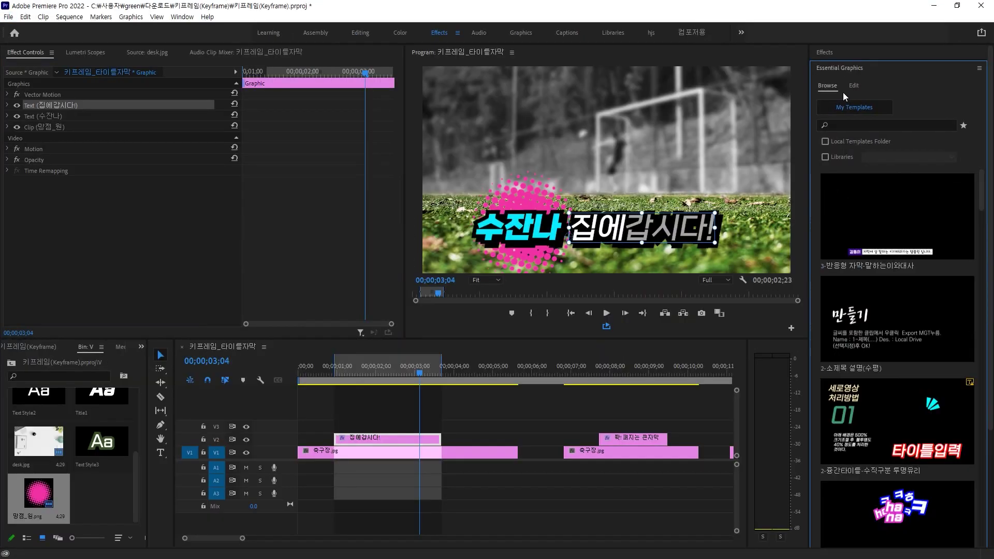
key("grave")
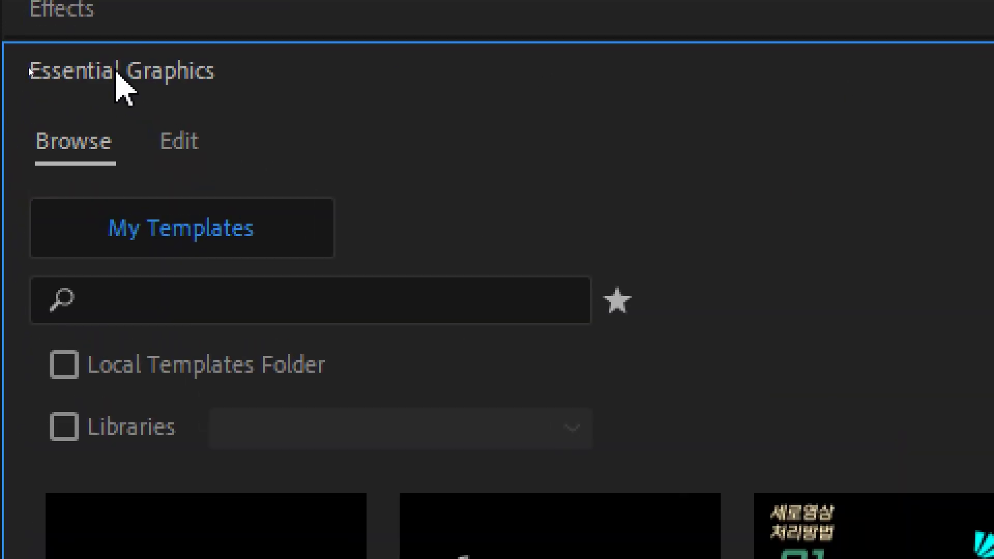
double_click(117, 74)
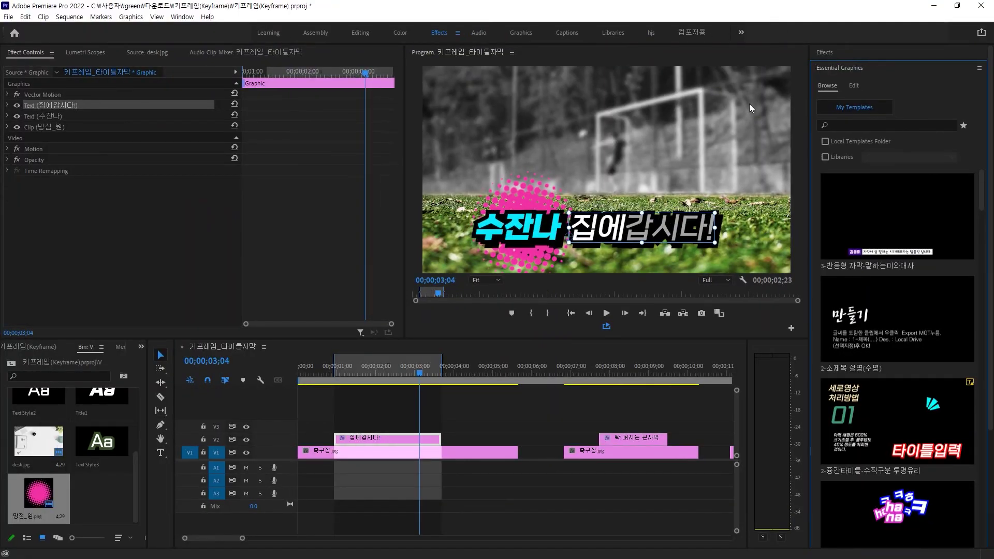
- Add "2-스잔대화형(이사만루).mogrt" from the 토요 folder to the Essential Graphics template browser, enlarging the browser for the import and restoring its size
double_click(838, 70)
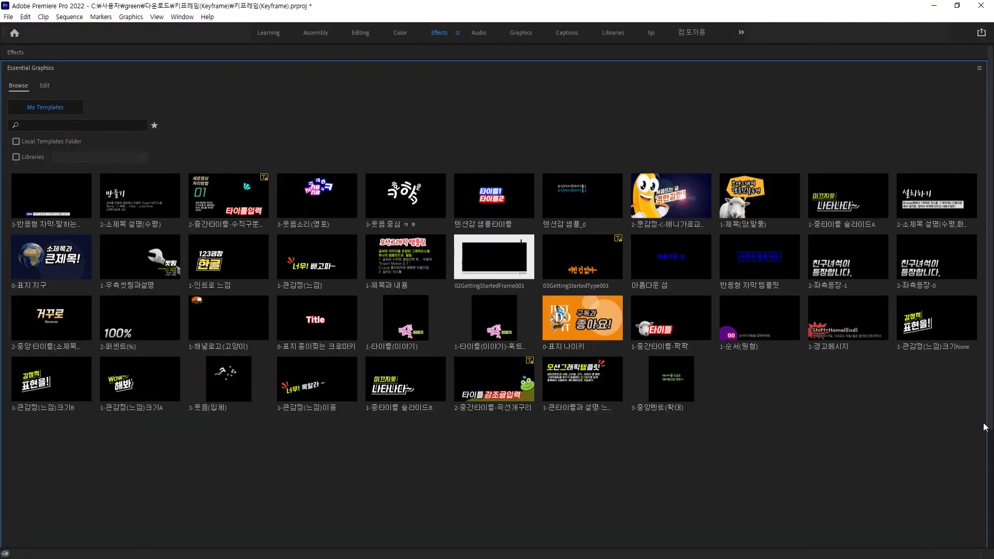
left_click_drag(989, 420, 992, 533)
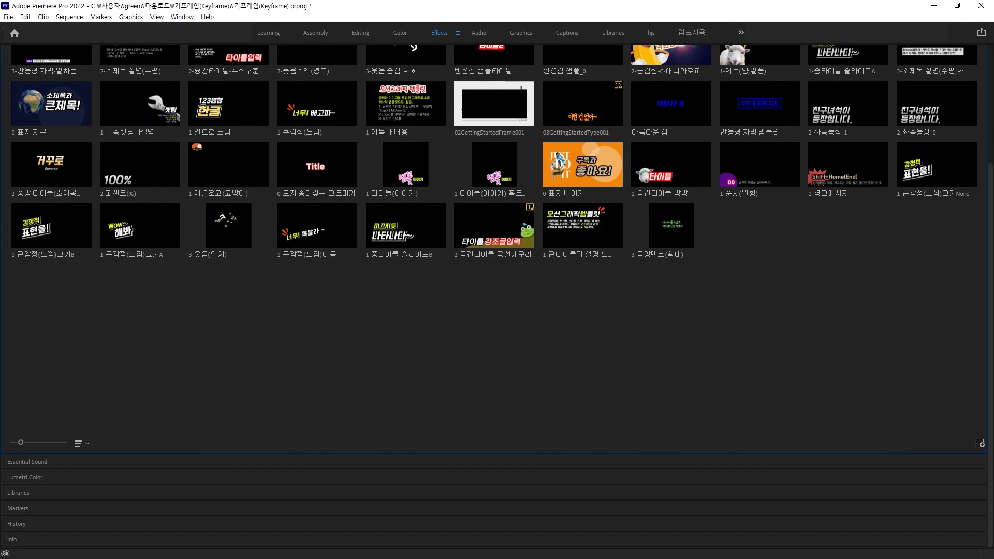
key("alt+Tab")
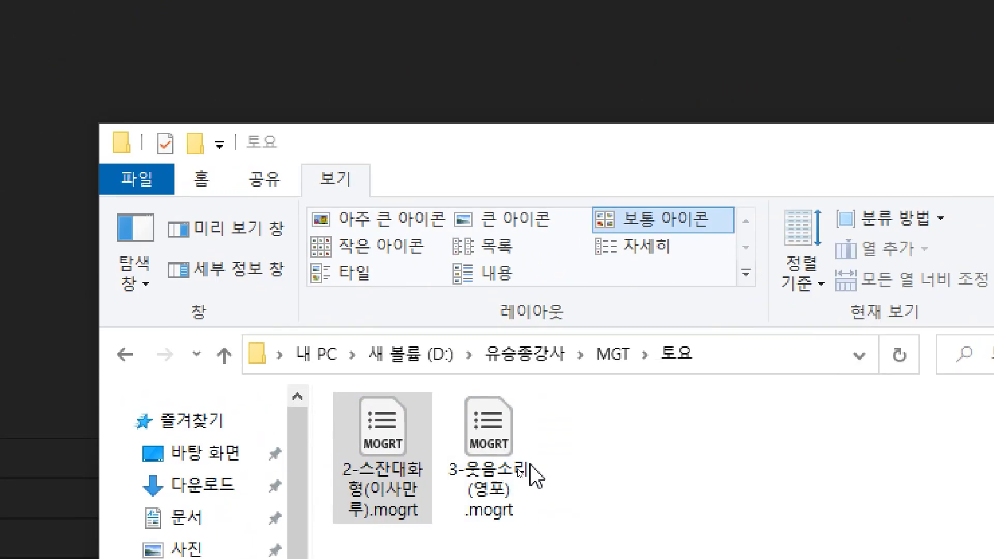
left_click_drag(632, 502, 375, 418)
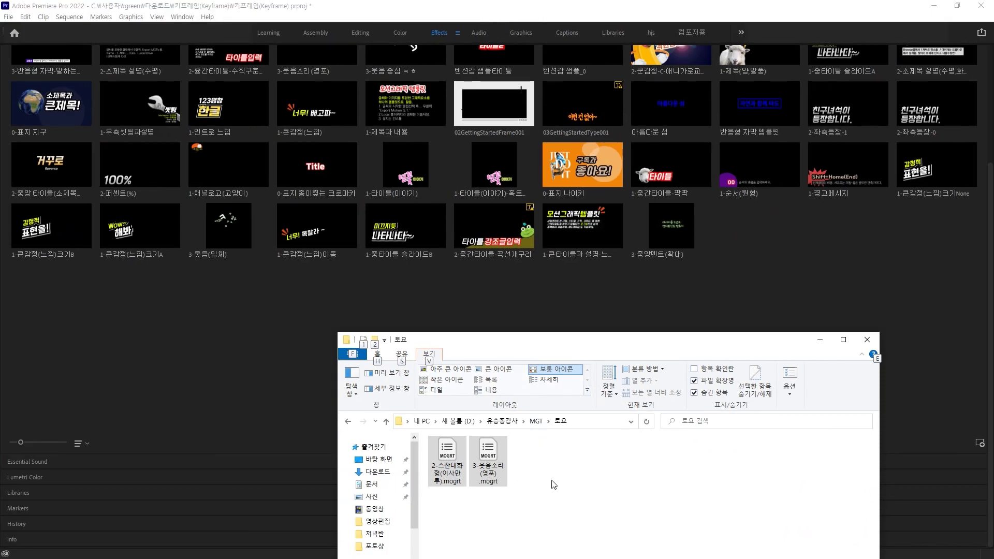
left_click(559, 502)
left_click(448, 469)
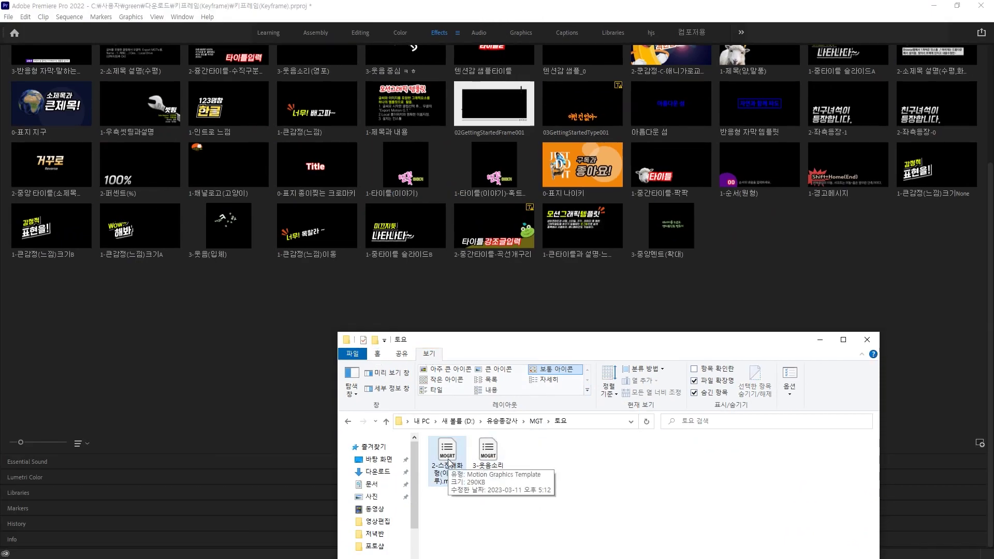
left_click_drag(449, 462, 741, 290)
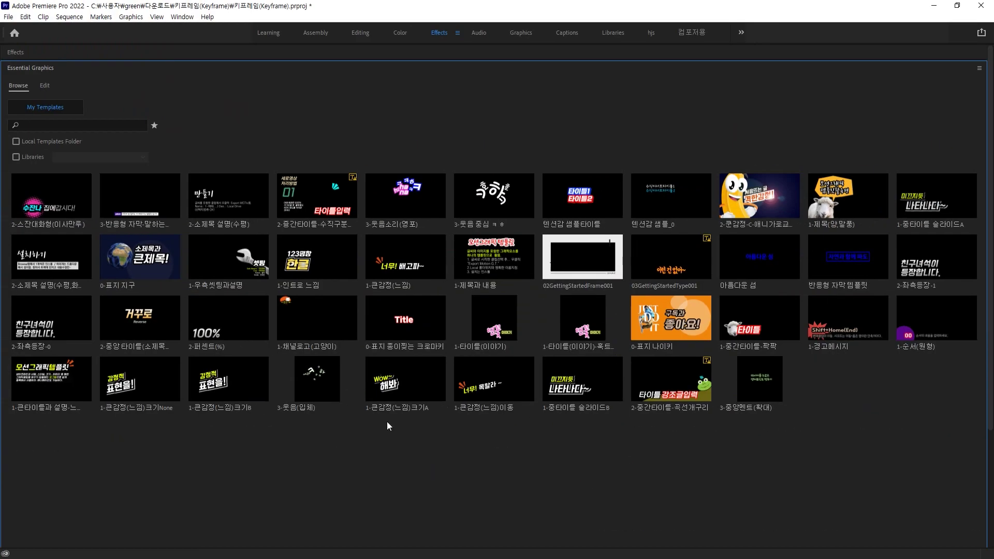
key("grave")
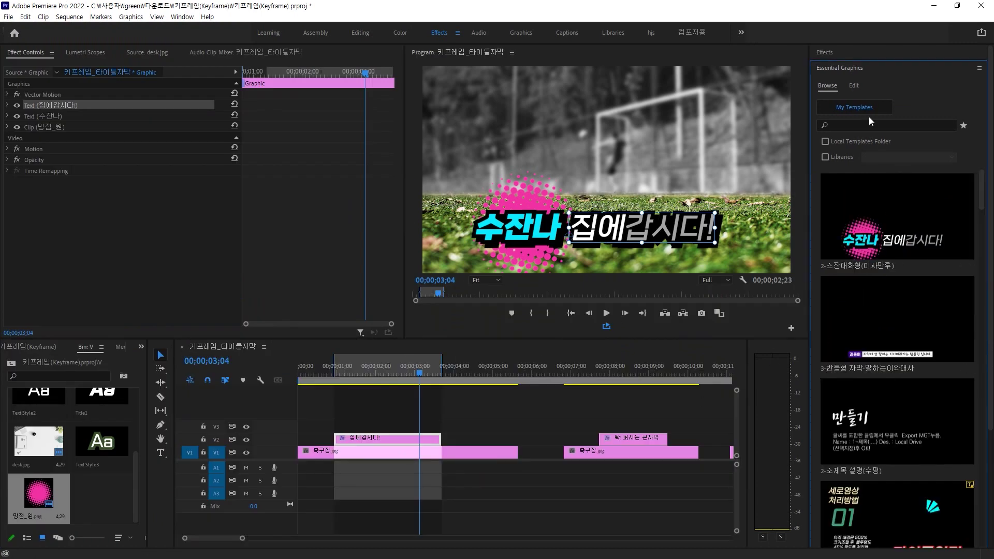
- Delete the caption clip on V2 and put the "2-스잔대화형(이사만루)" template, found by searching "대화", in its place over the first 축구장.jpg clip
left_click_drag(364, 410, 465, 440)
key("Delete")
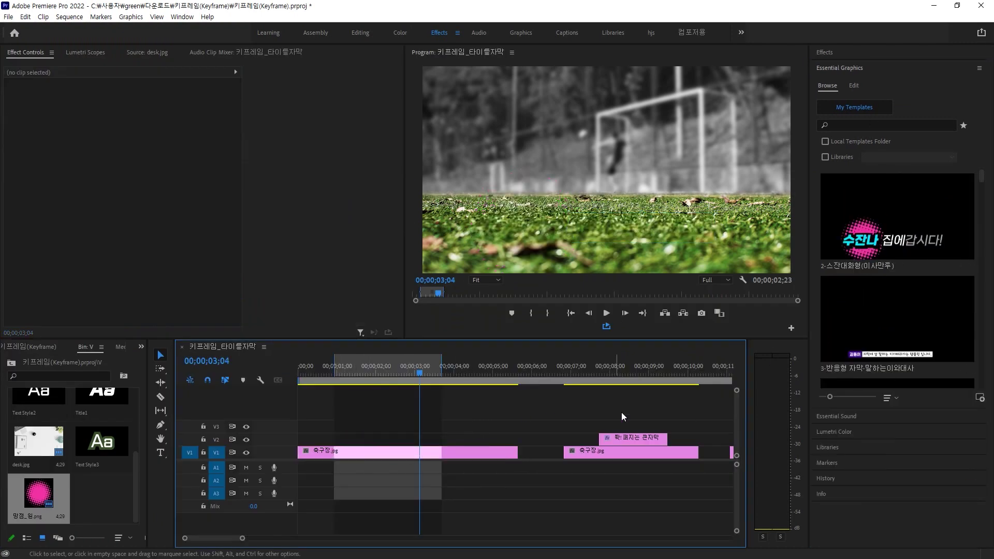
mouse_move(884, 181)
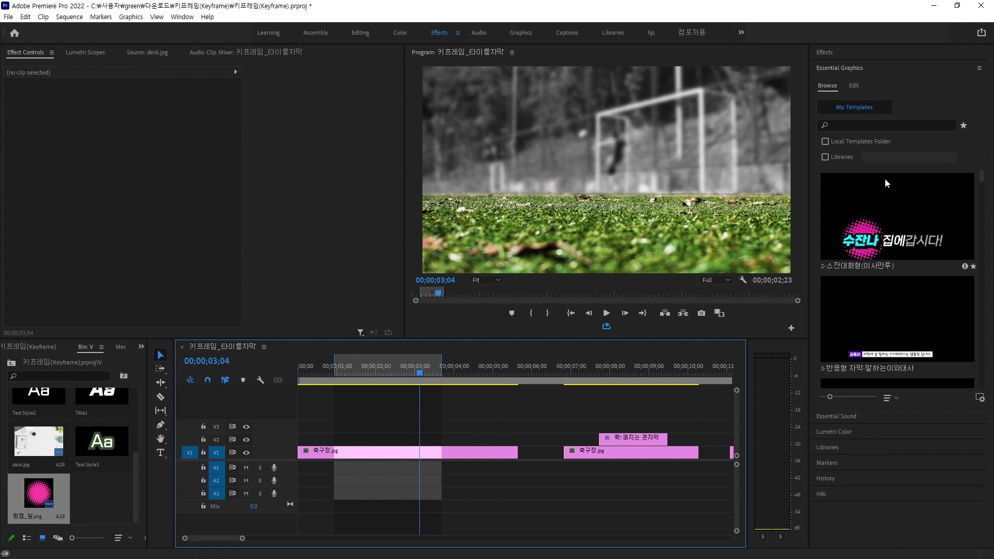
left_click(864, 125)
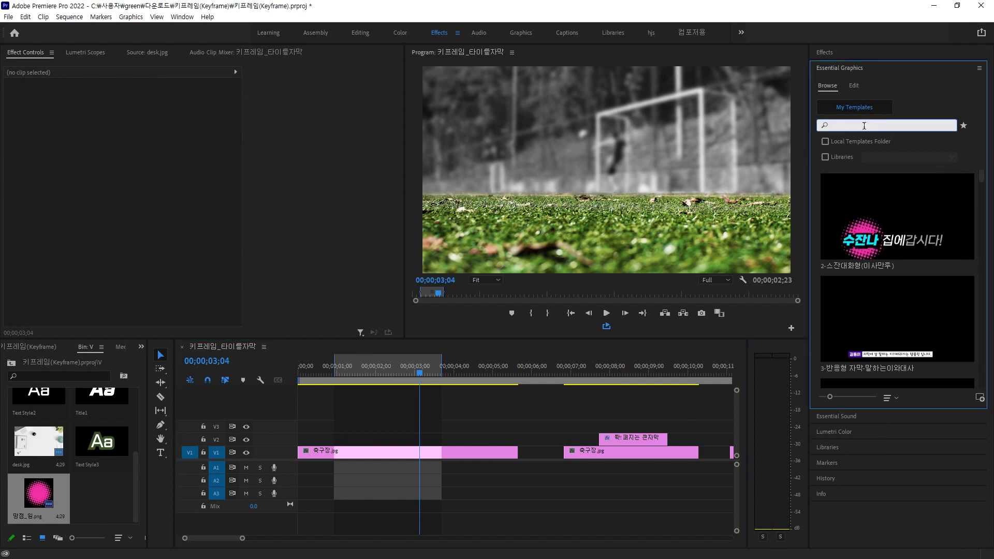
type("대화")
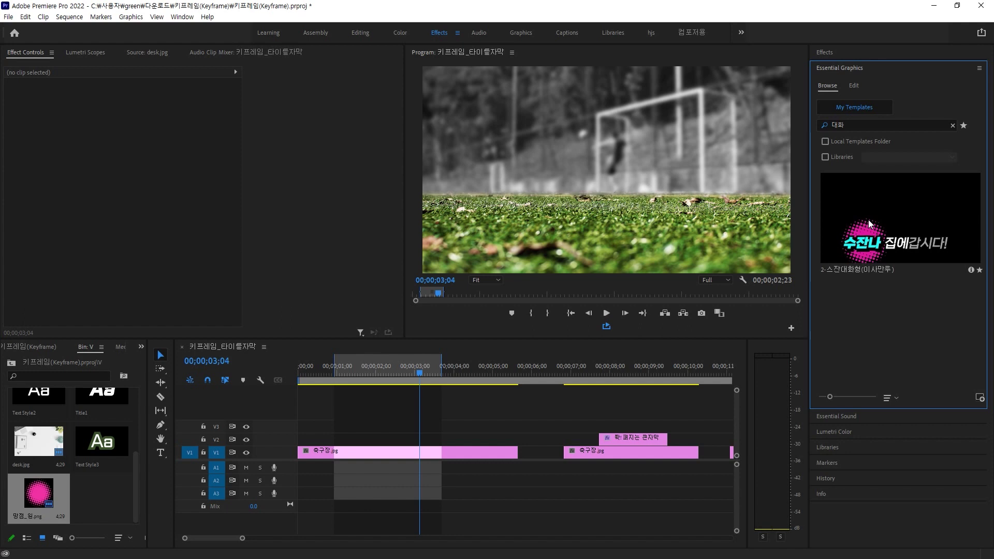
left_click_drag(878, 241, 337, 442)
- Try the placed template with "ㅁㅇㄻㅇ" as the name and "ㅁㅇㄻㅇㅁㅇㄻㅇ" as the sentence, and delete the clip
left_click_drag(421, 372, 395, 368)
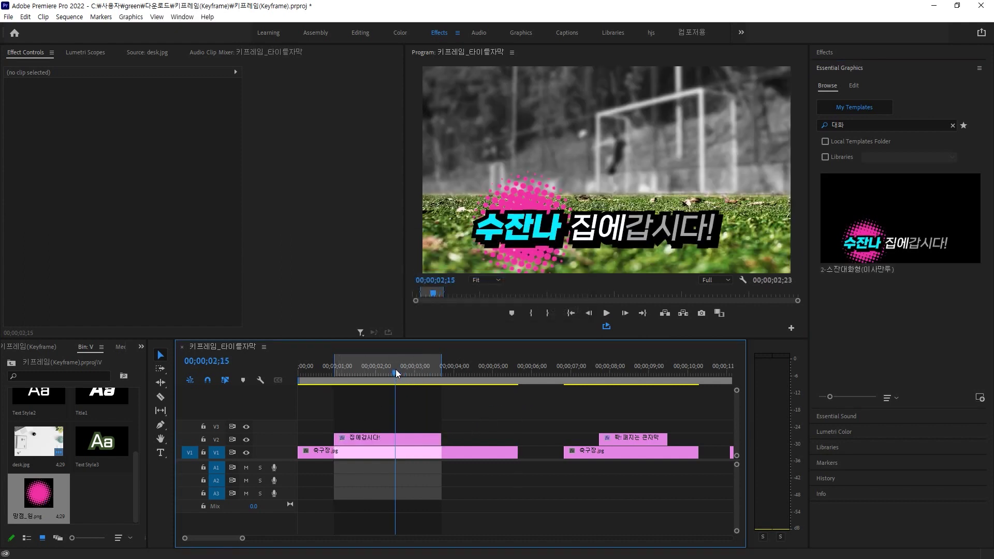
double_click(508, 230)
type("ㅁㅇ레ㅇ")
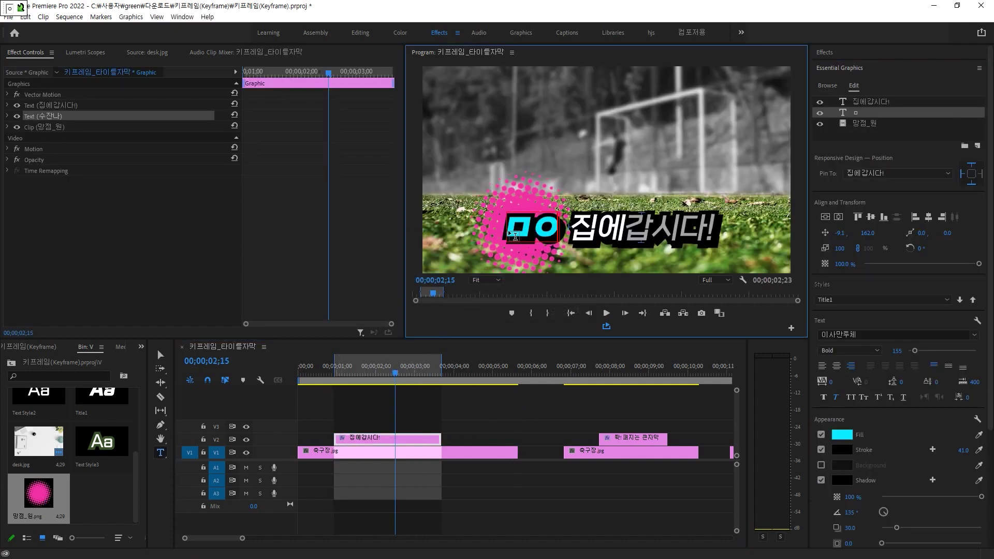
left_click(621, 233)
key("ctrl+a")
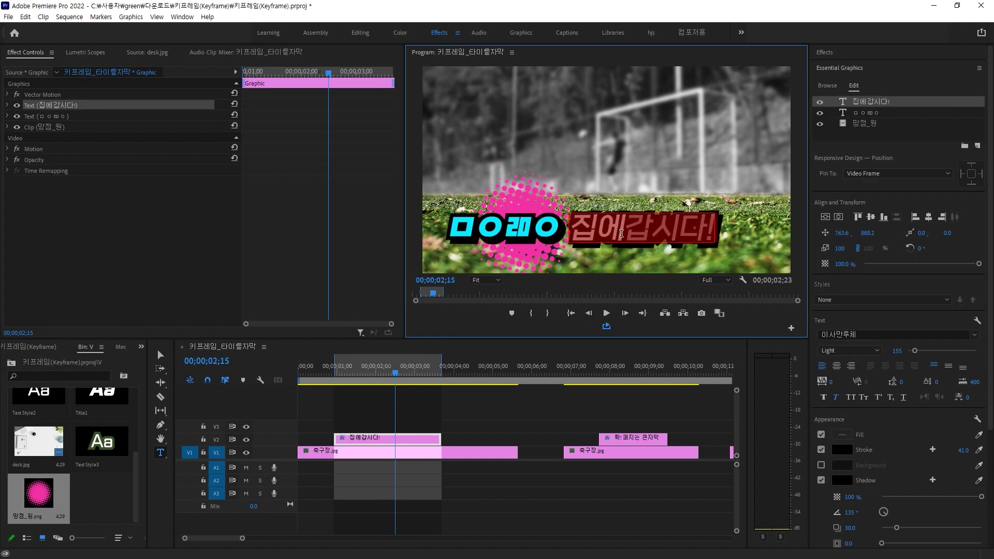
type("ㅁㅇ레ㅇㅁㅇ레")
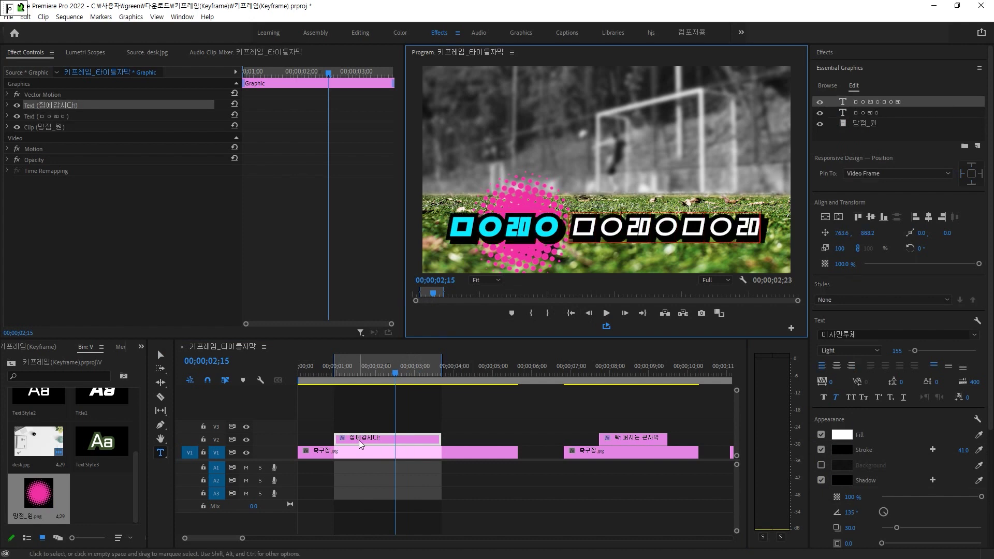
left_click(415, 439)
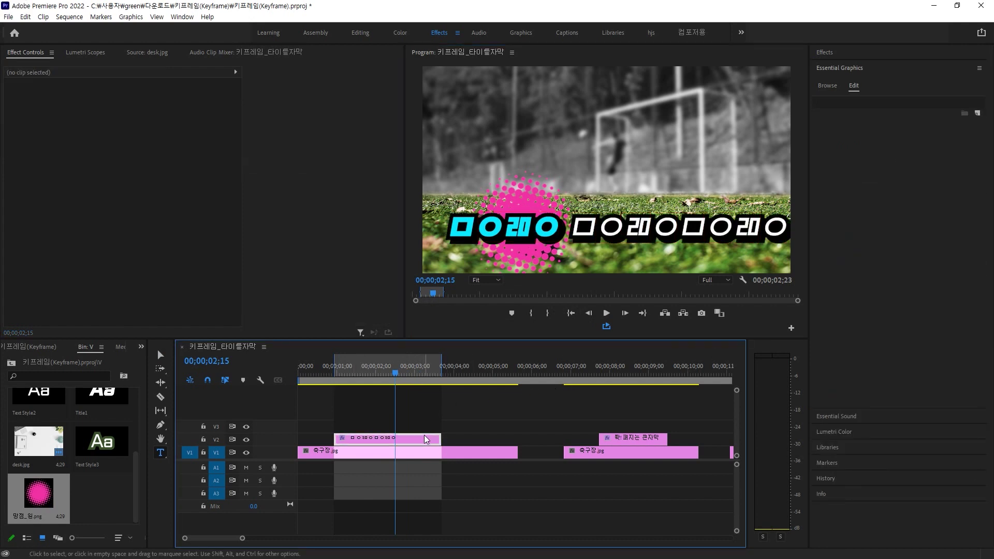
key("Delete")
- Clear the template search, try the "3-웃음소리(영포)" template above the first 축구장.jpg clip, and delete it from the timeline
left_click(828, 86)
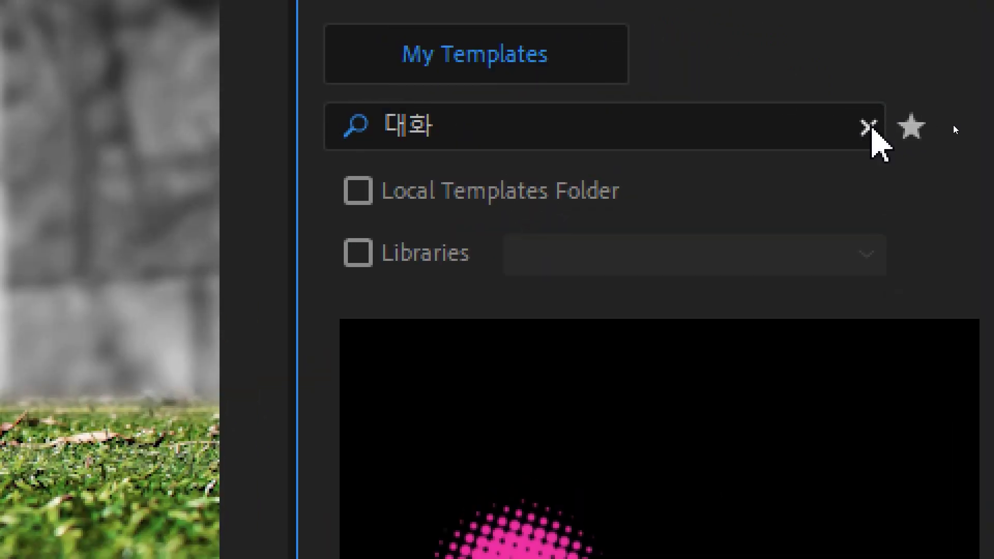
left_click(952, 126)
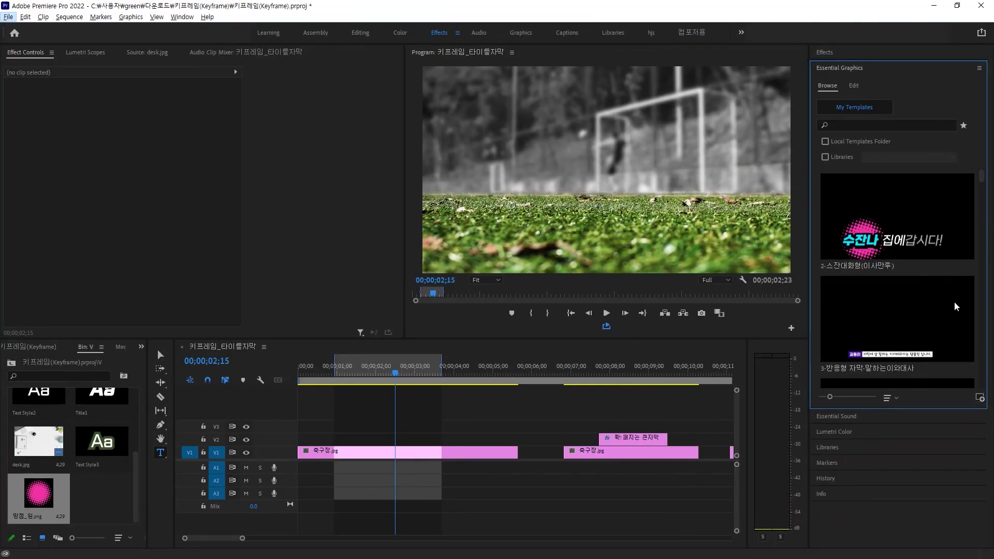
left_click_drag(983, 186, 983, 203)
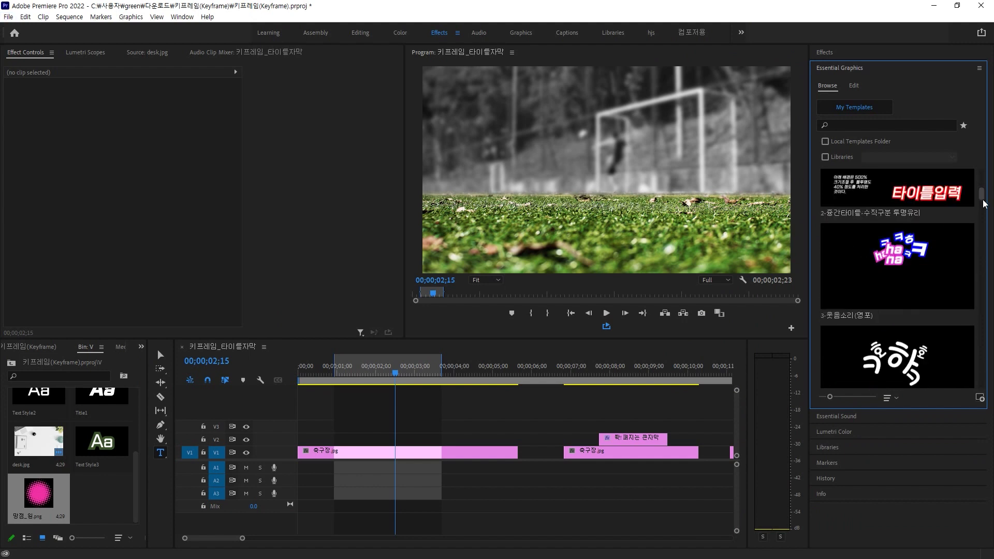
left_click_drag(898, 267, 340, 427)
left_click_drag(396, 375, 380, 373)
left_click(452, 426)
key("Delete")
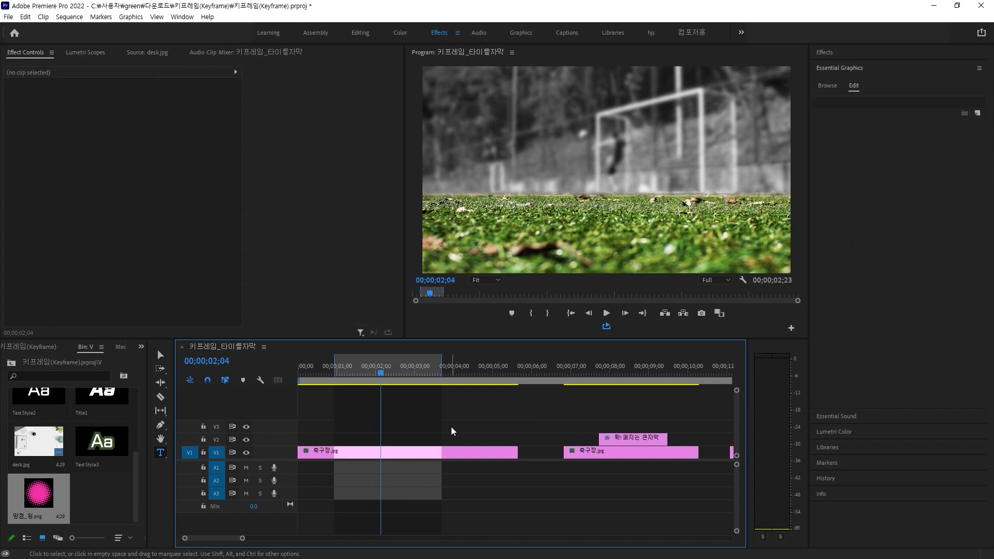
- Undo the template trials and the text edits back to the caption's original name and sentence
key("ctrl+z")
key("ctrl+z")
key("ctrl+z")
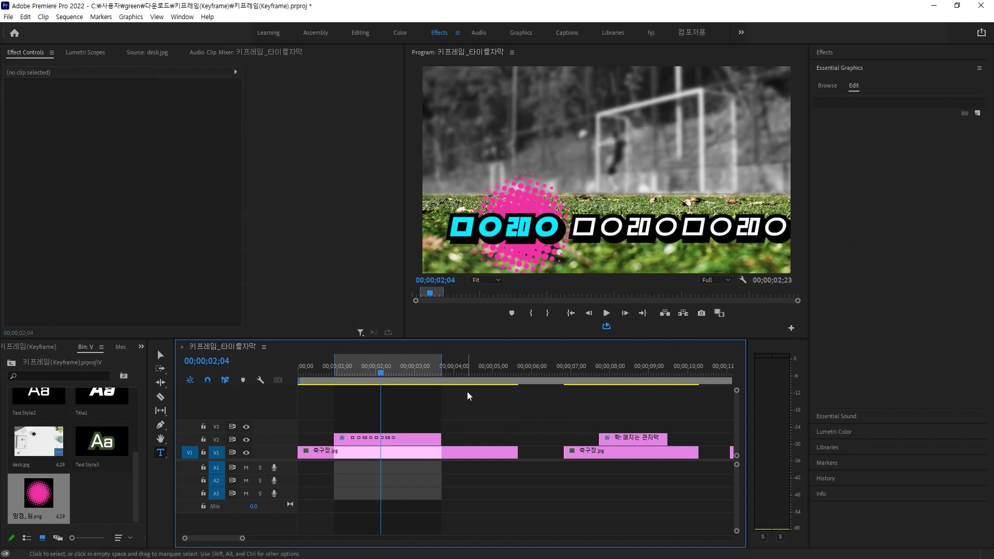
key("ctrl+z")
key("ctrl+z")
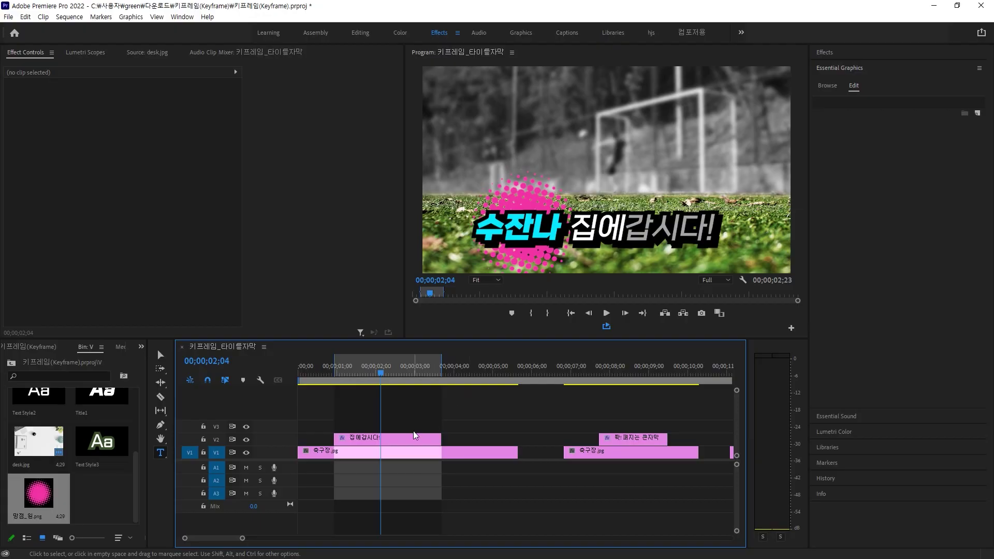
- Show the project's root items, move the playhead to the sequence start, and clear the sequence's In and Out points
left_click(102, 504)
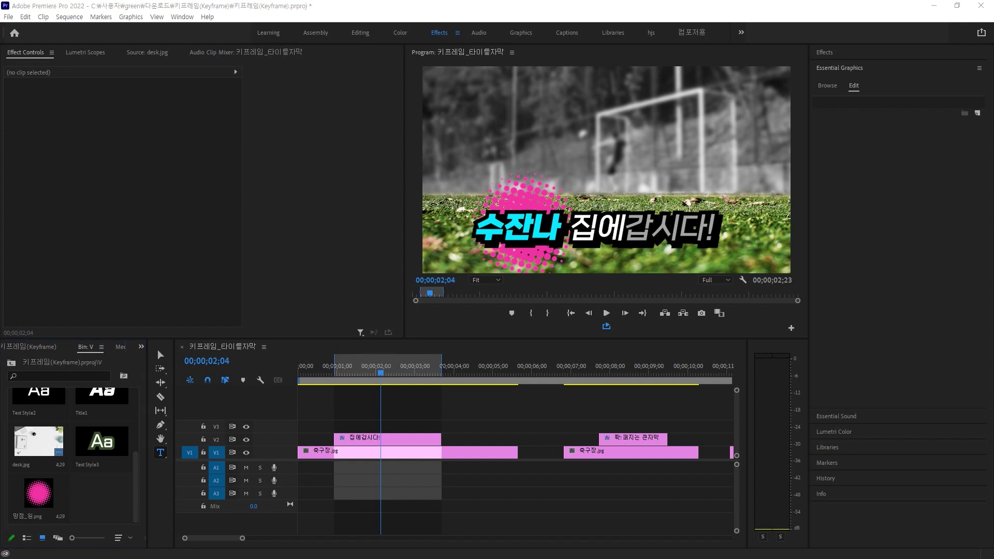
key("shift+1")
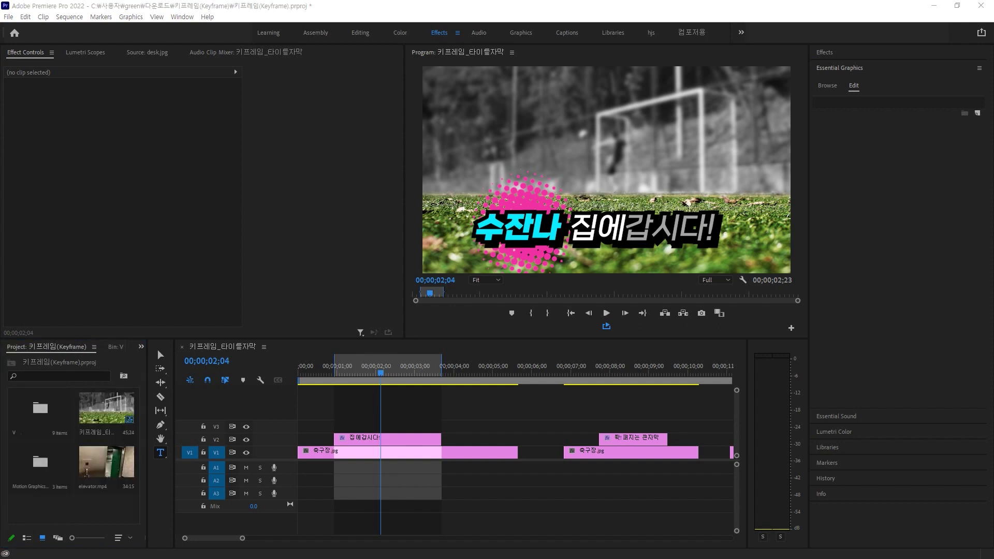
left_click(390, 414)
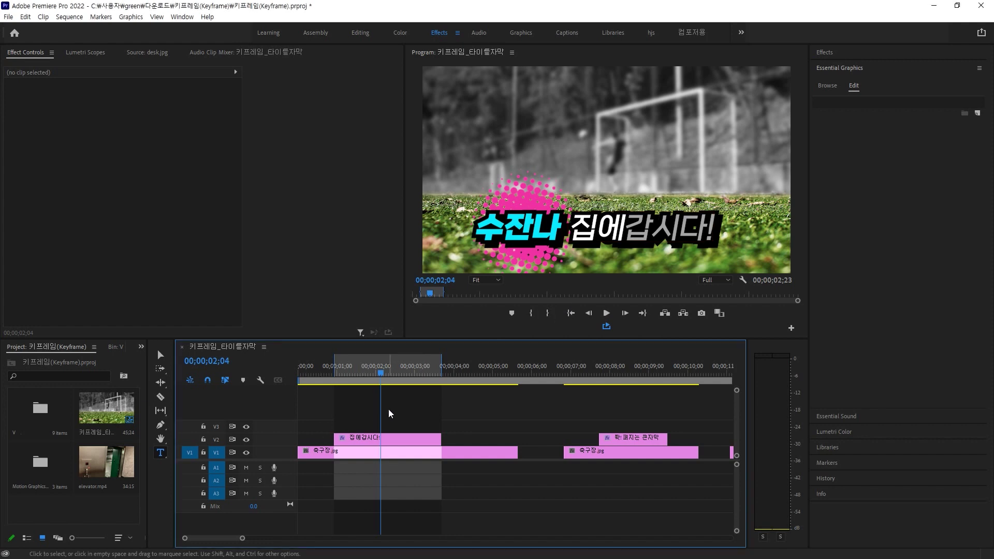
key("Home")
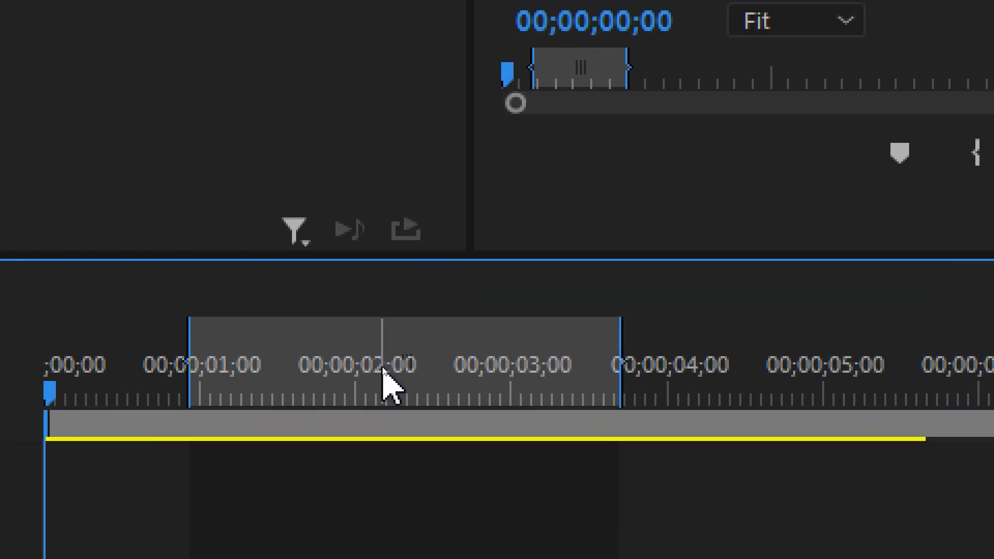
right_click(382, 367)
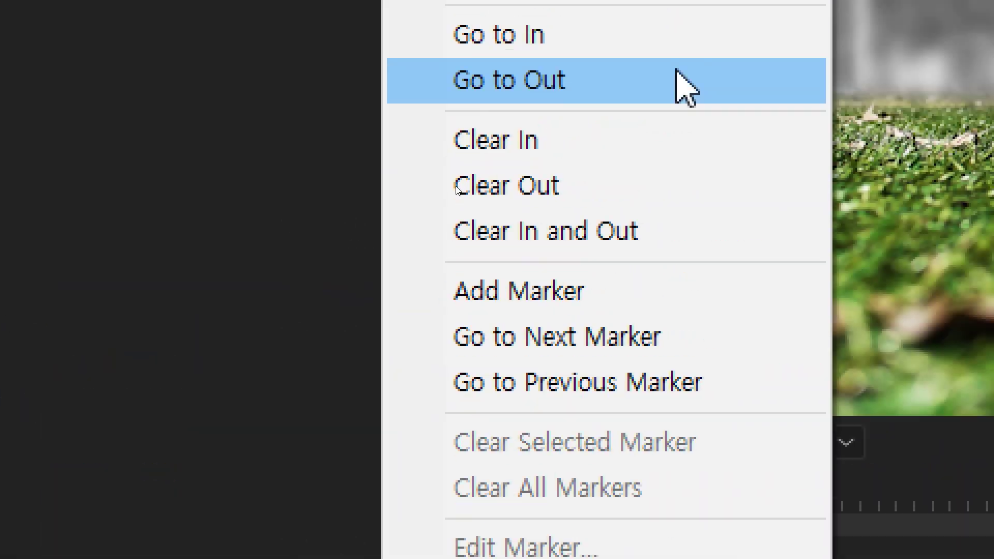
left_click(642, 236)
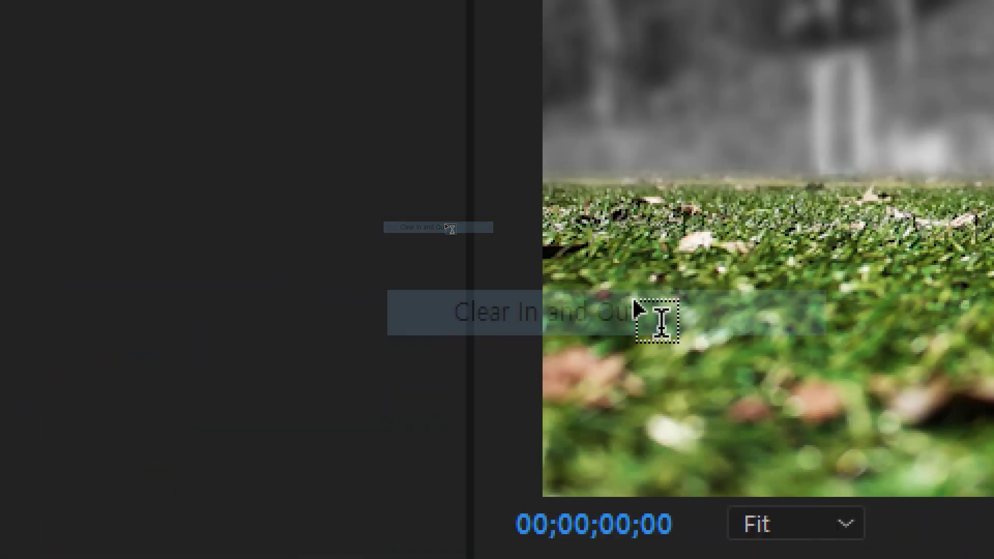
- Open elevator.mp4 in the Source monitor and insert the whole clip on V1 at the start of the sequence
double_click(115, 474)
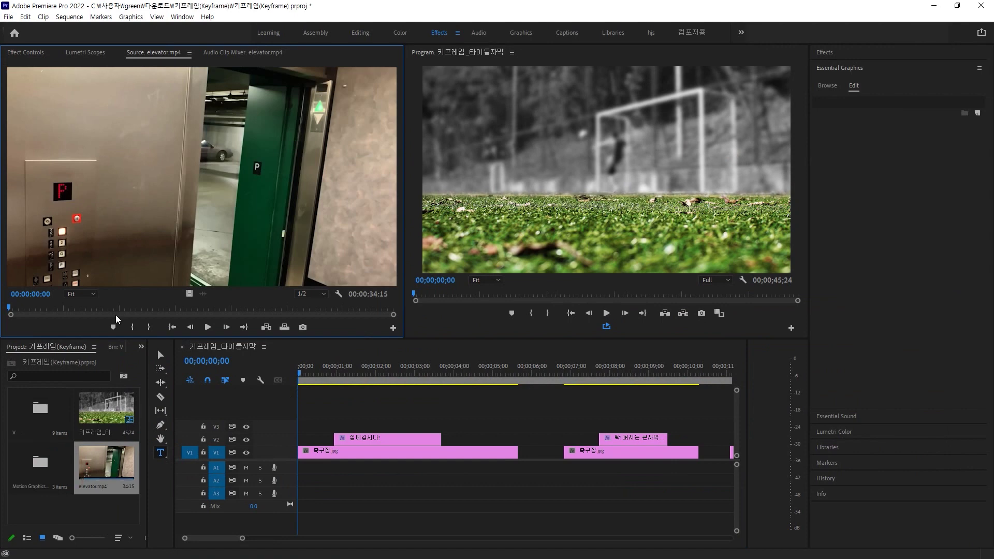
left_click_drag(143, 257, 113, 459)
left_click(340, 413)
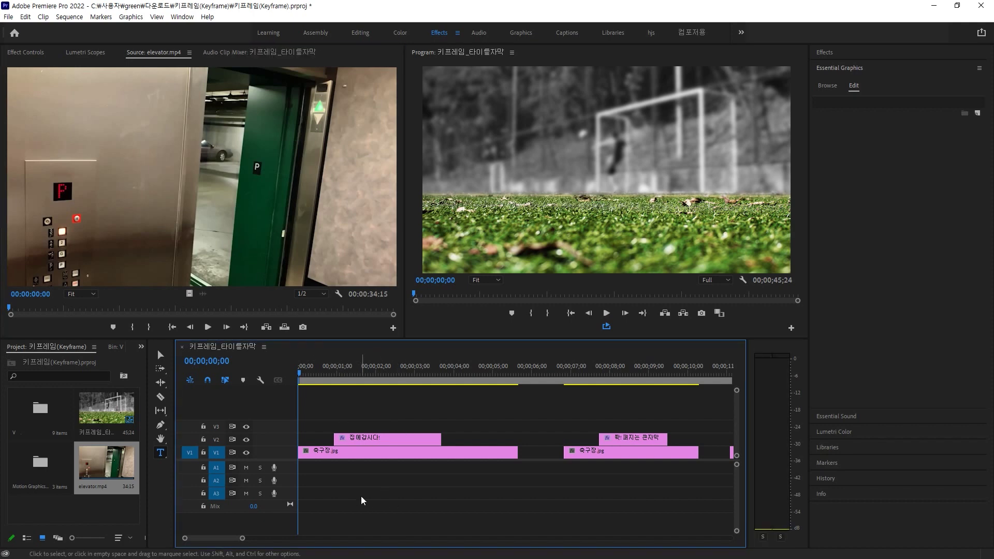
key("comma")
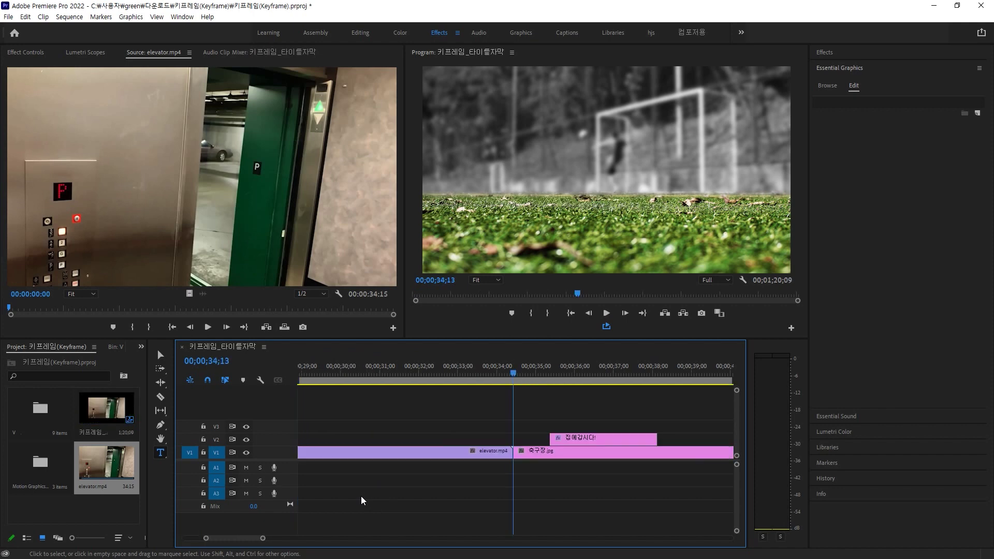
- Scale the elevator.mp4 clip on V1 to the frame size, with the playhead inside the clip, and undo and redo the scaling to compare
left_click(477, 430)
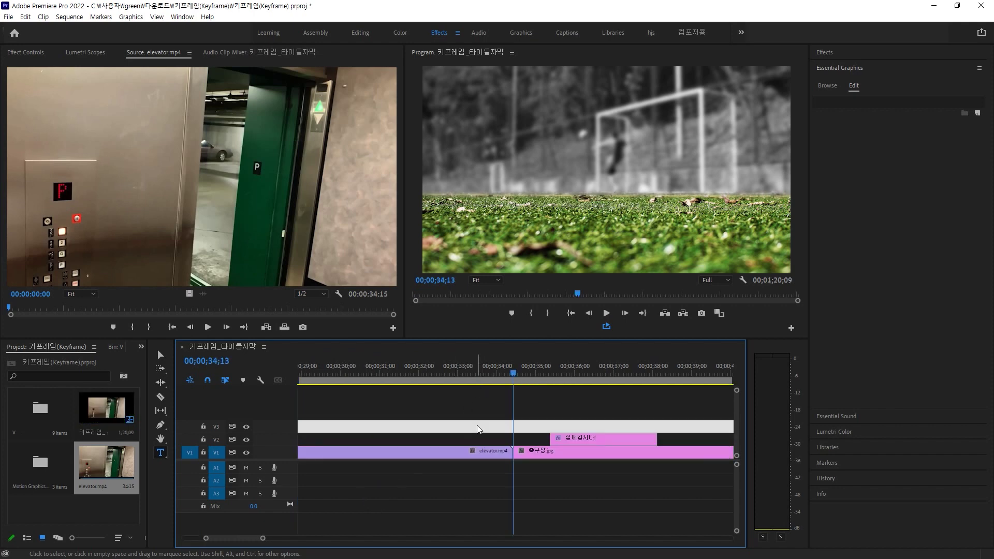
key("minus")
key("minus")
key("minus")
key("minus")
key("minus")
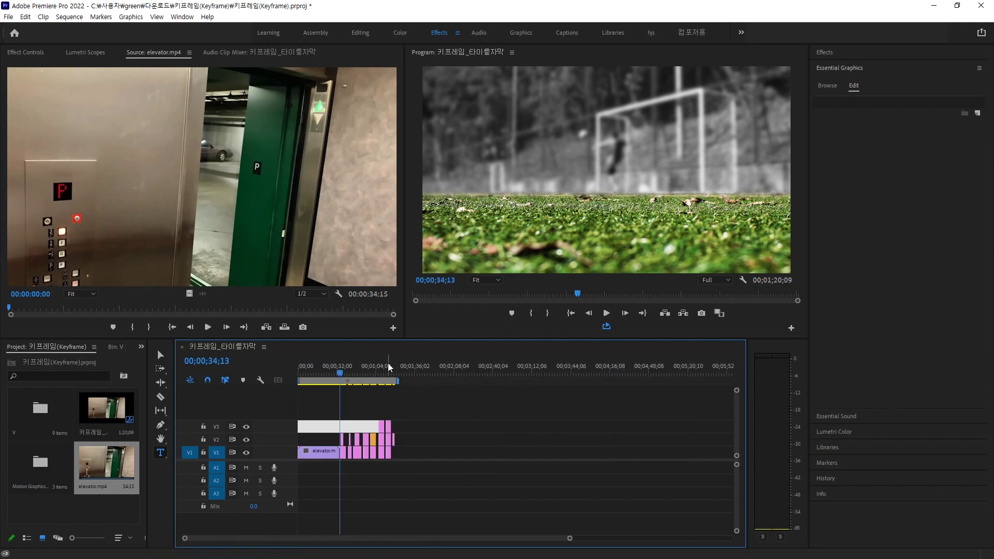
key("Home")
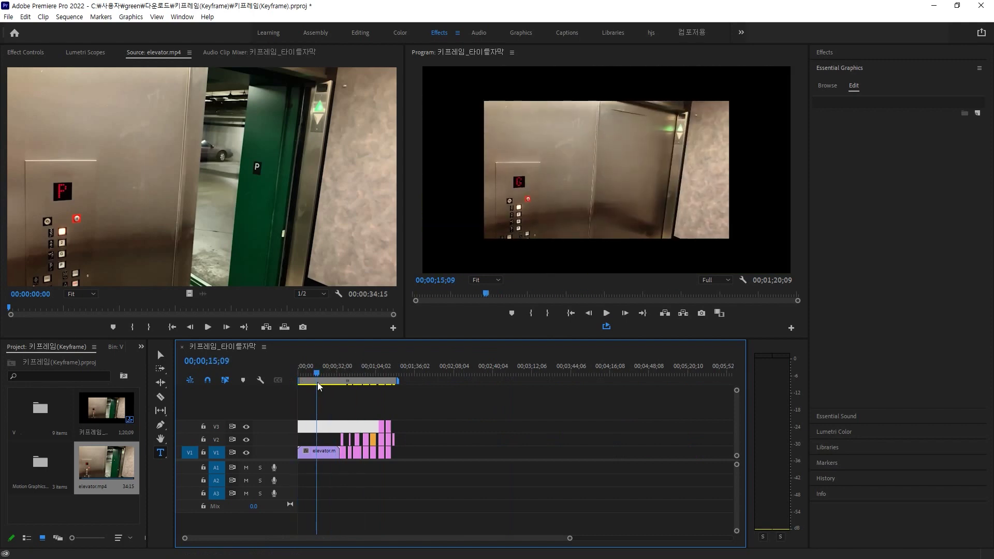
key("Down")
left_click(319, 456)
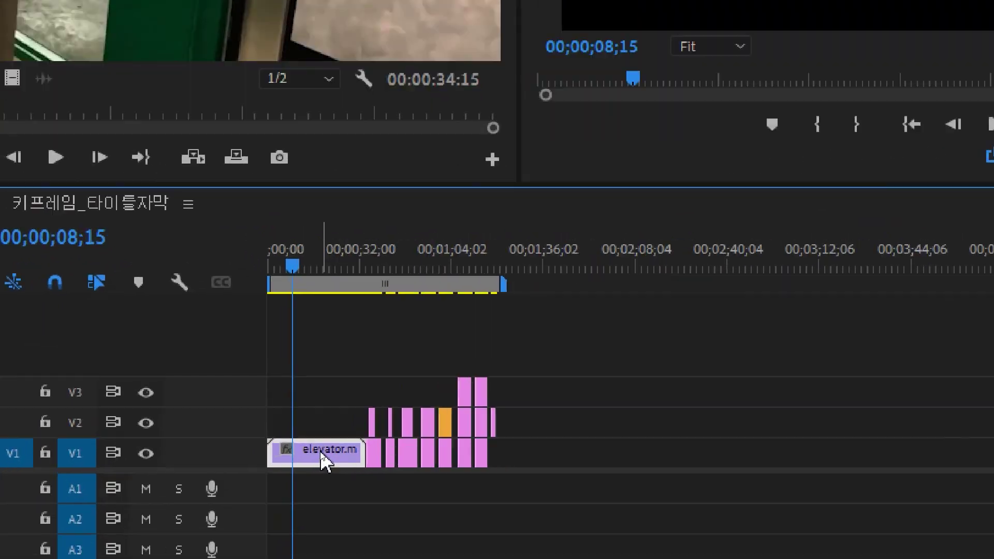
right_click(321, 457)
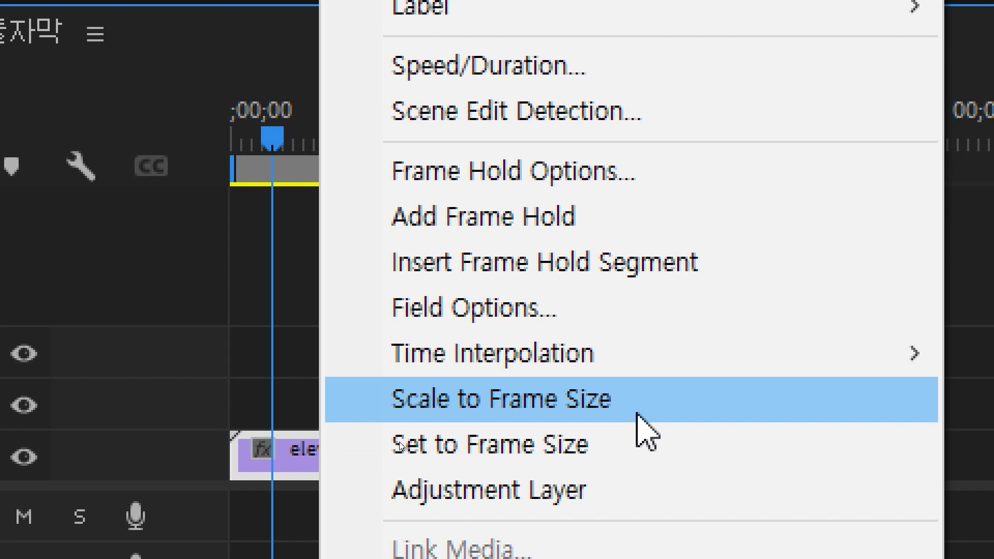
left_click(638, 414)
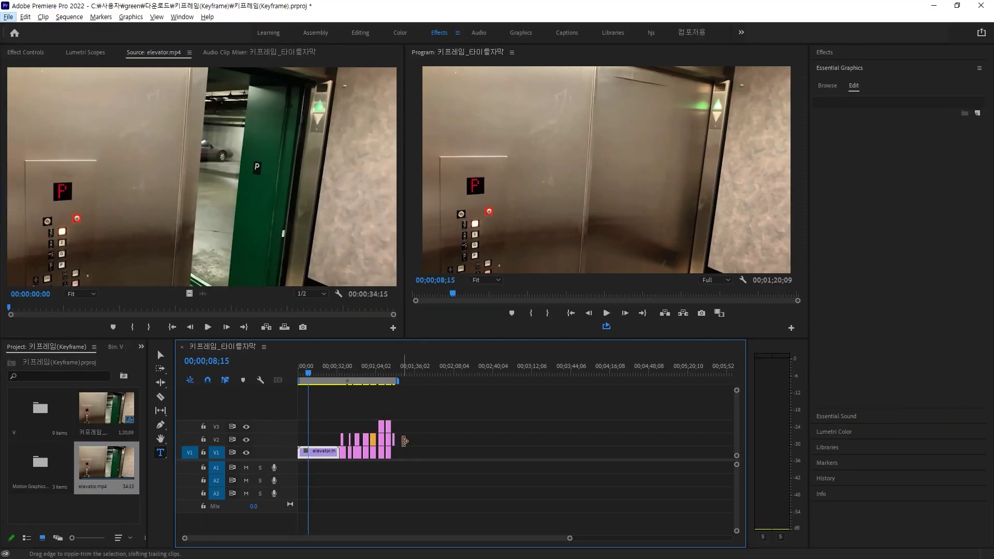
key("ctrl+z")
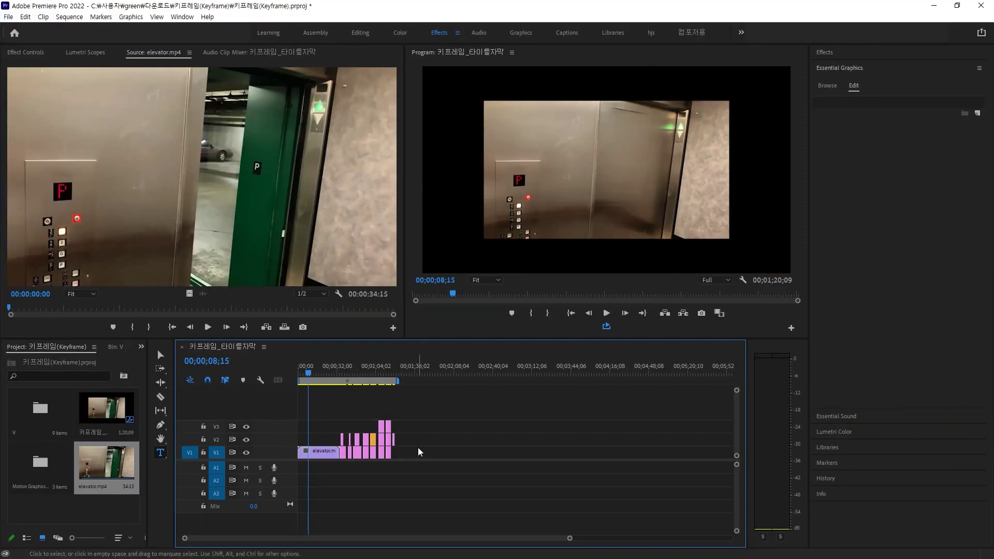
key("ctrl+shift+z")
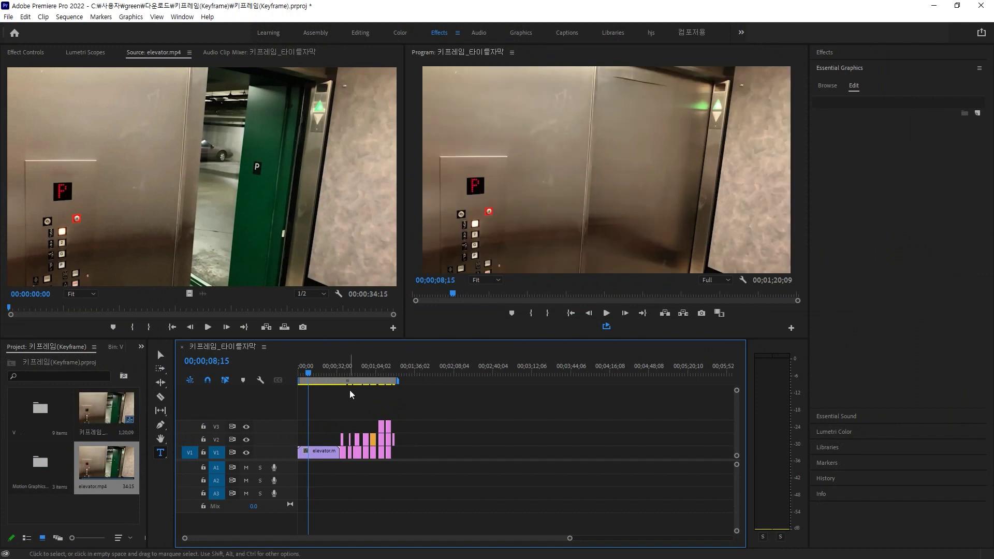
- Move the playhead to 00;00;42;15 in the sequence and save the project
left_click(120, 470)
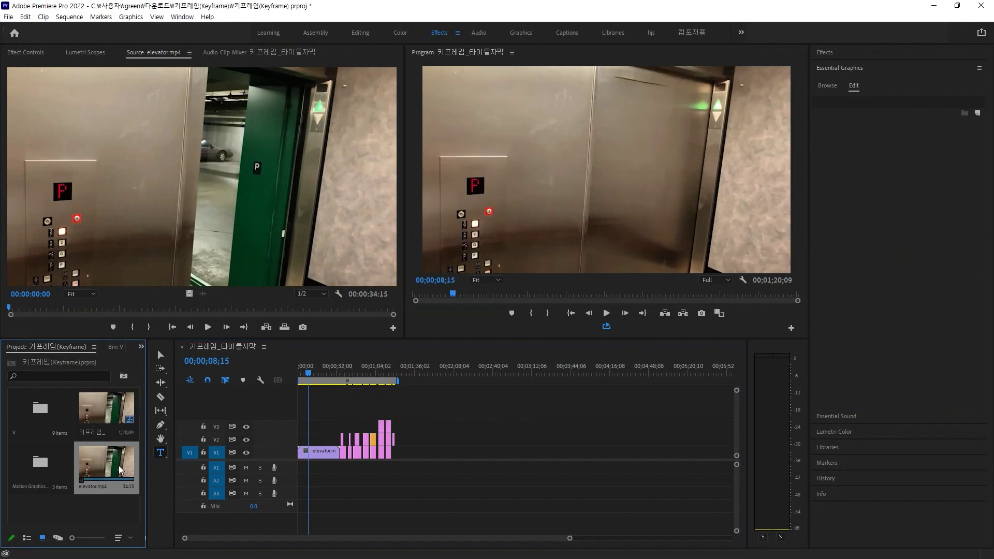
key("alt")
left_click_drag(317, 368, 350, 359)
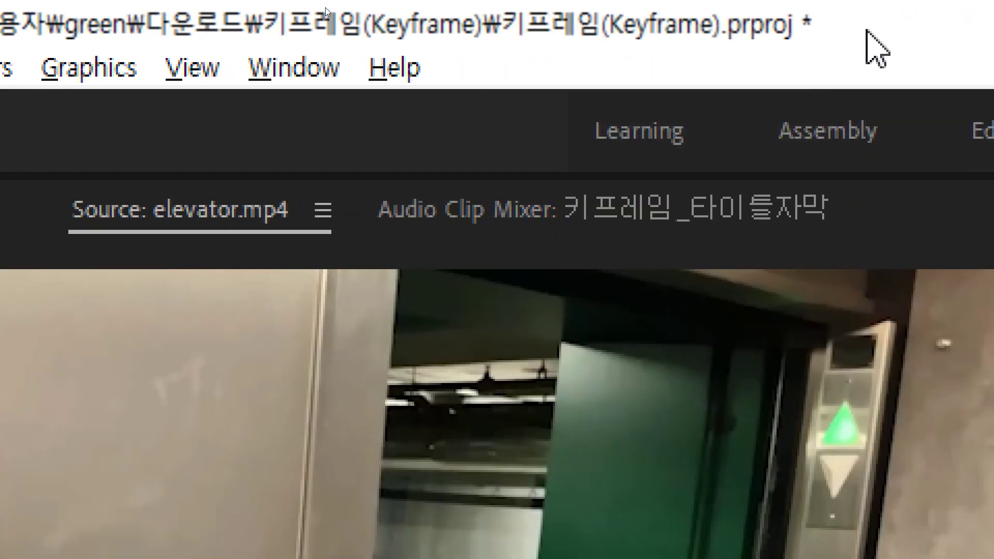
key("alt+s")
key("Escape")
key("ctrl+s")
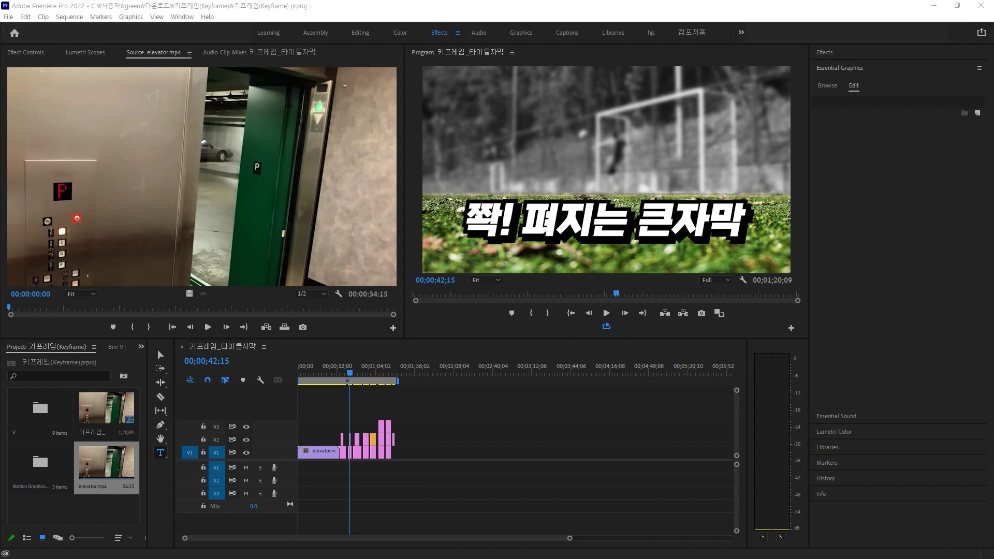
- Collect the files of the 키프레임_타이틀자막 sequence with Project Manager and copy them to the 포폴작업 folder on the desktop
left_click(335, 10)
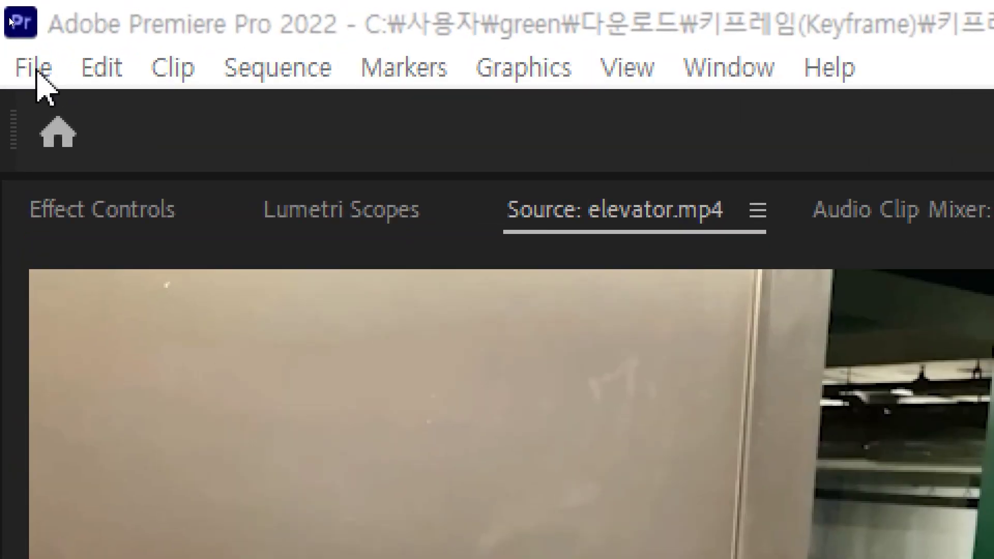
left_click(36, 70)
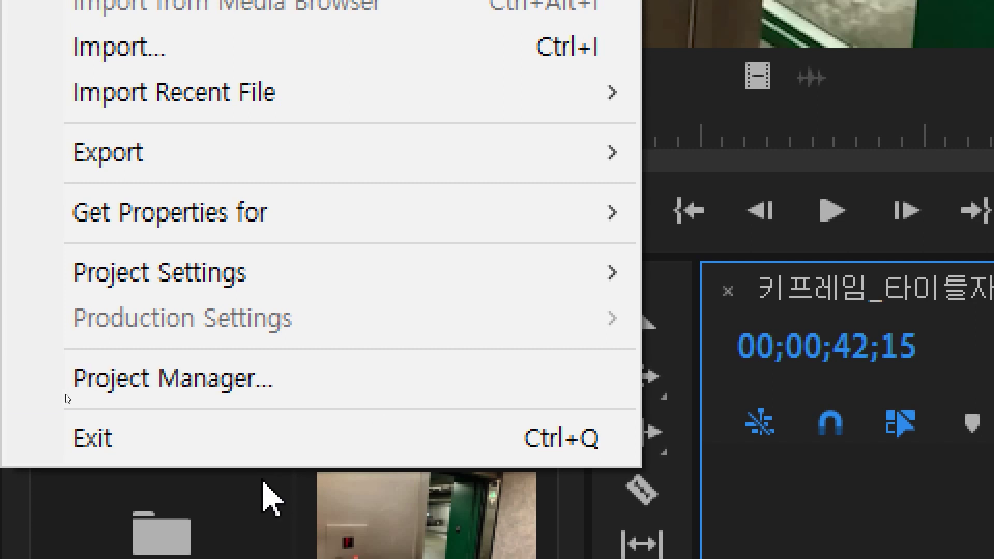
left_click(336, 394)
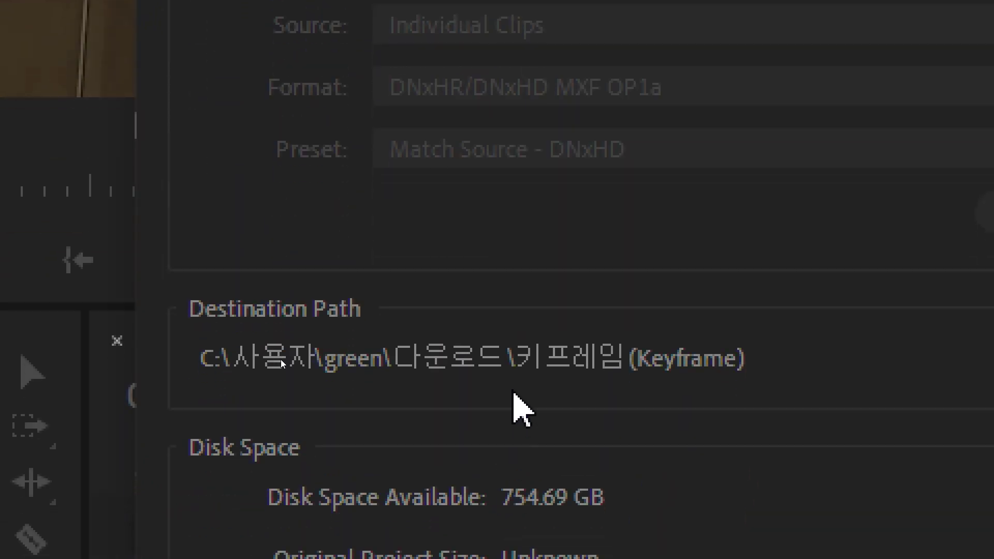
left_click(962, 363)
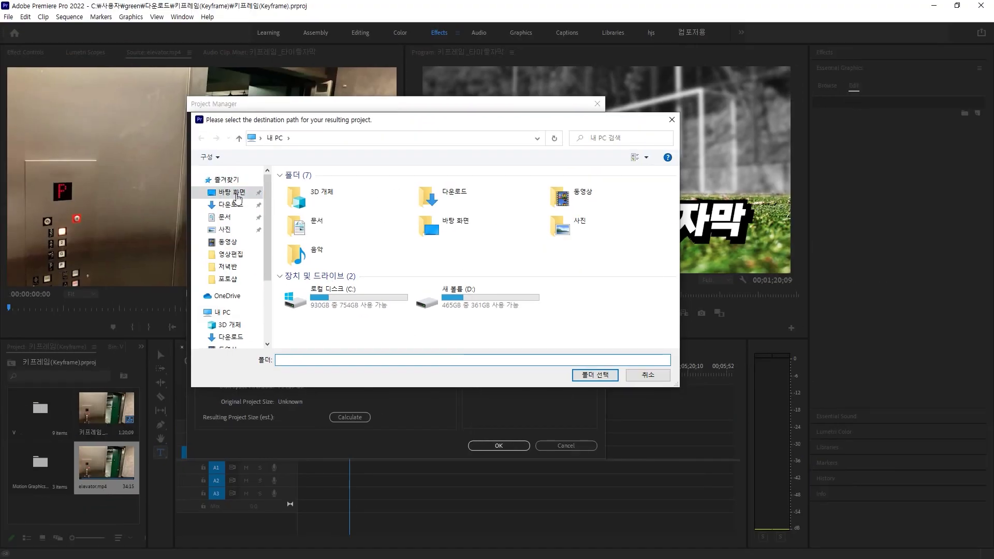
left_click(237, 193)
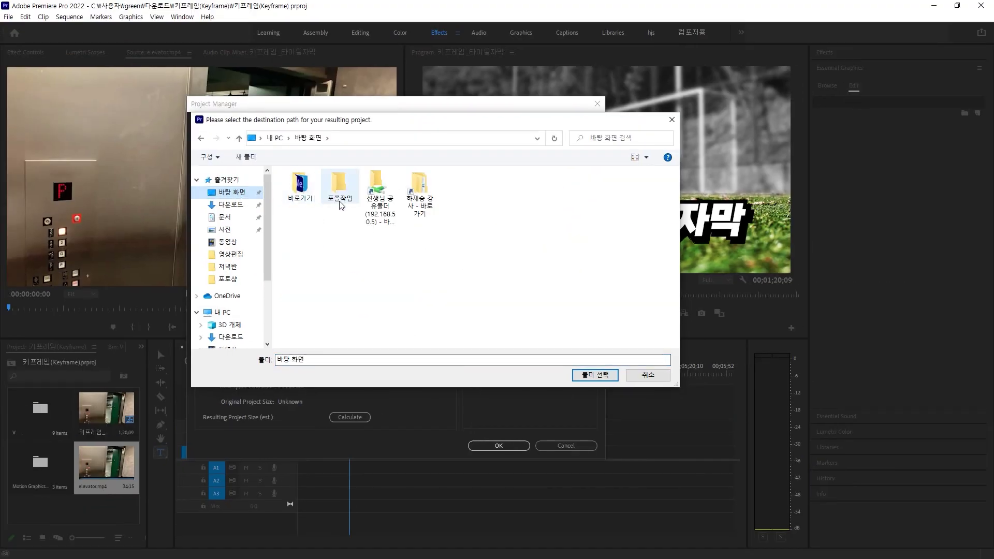
double_click(344, 187)
left_click(313, 358)
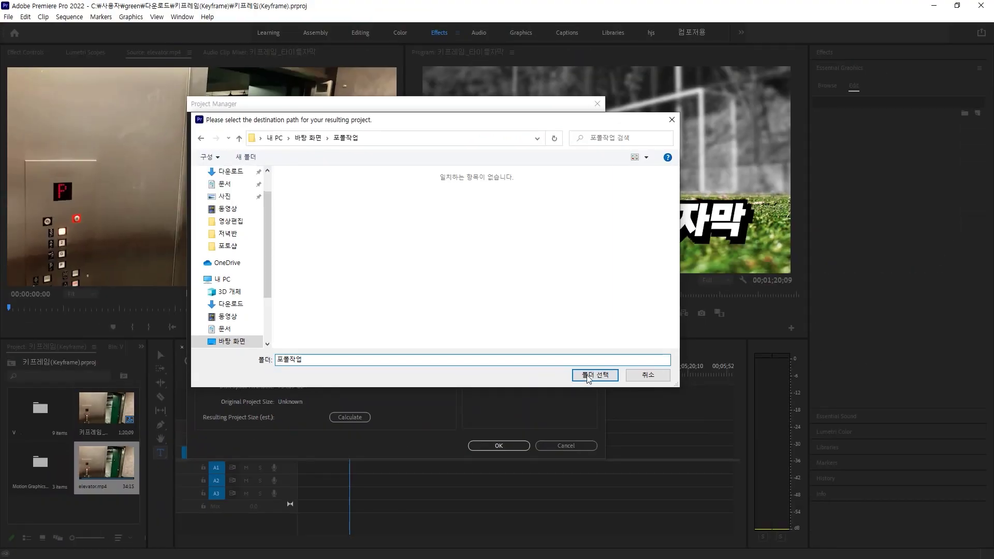
left_click(589, 376)
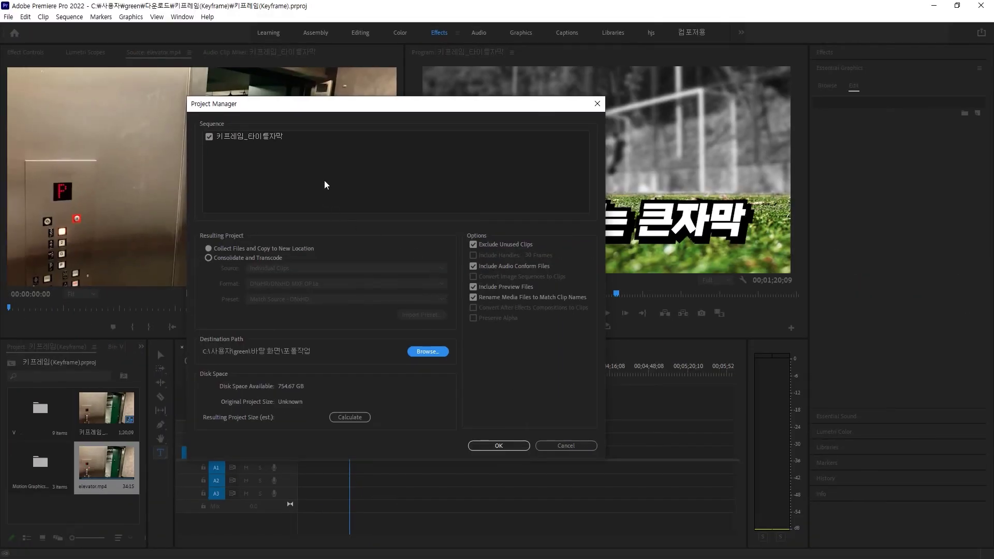
left_click(502, 449)
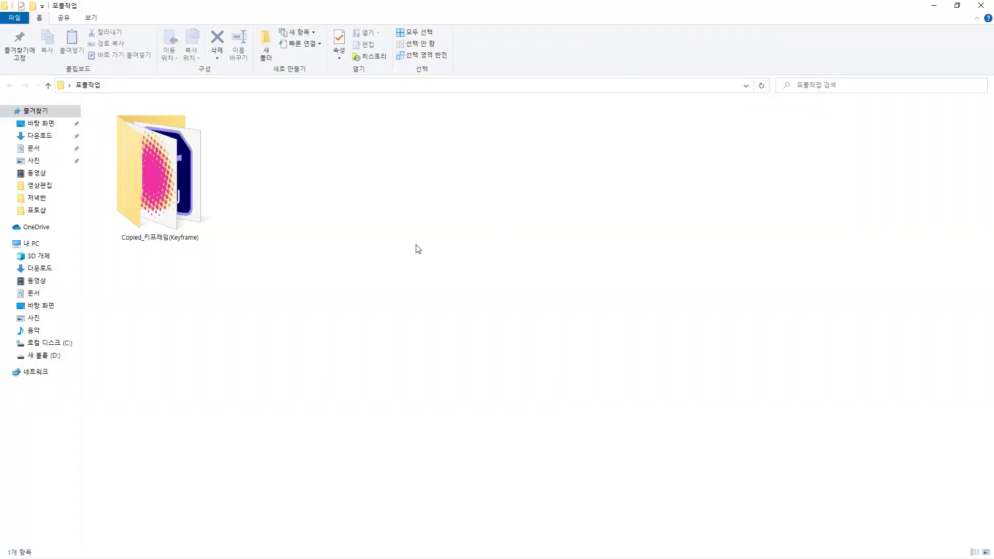
- Switch to File Explorer, open the Copied_키프레임(Keyframe) folder with large thumbnails, and examine the collected media and project file
key("alt")
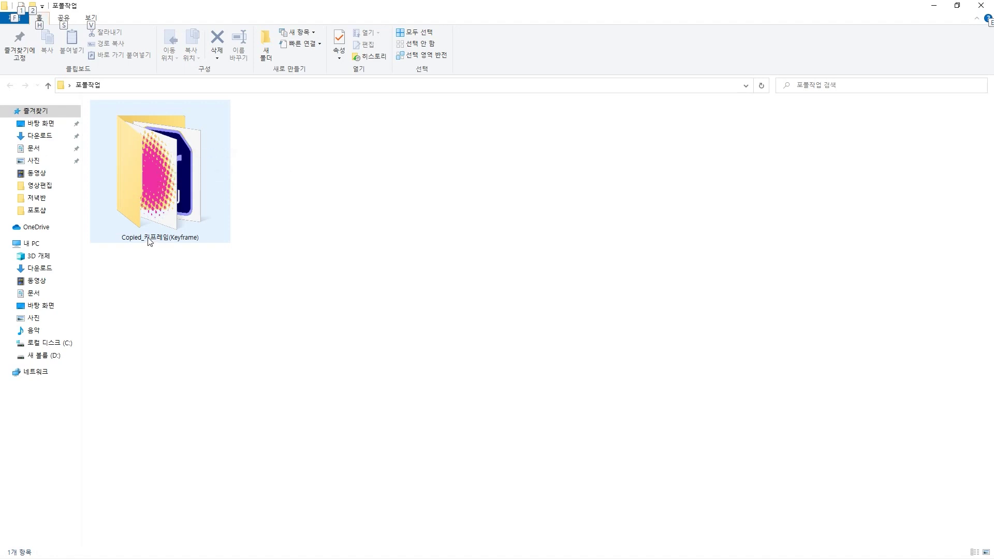
mouse_move(148, 237)
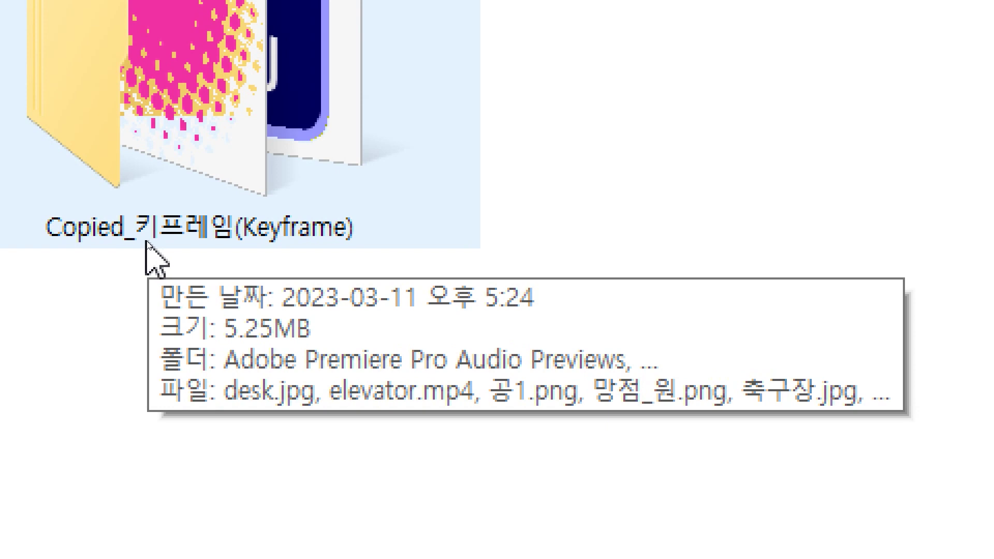
double_click(144, 65)
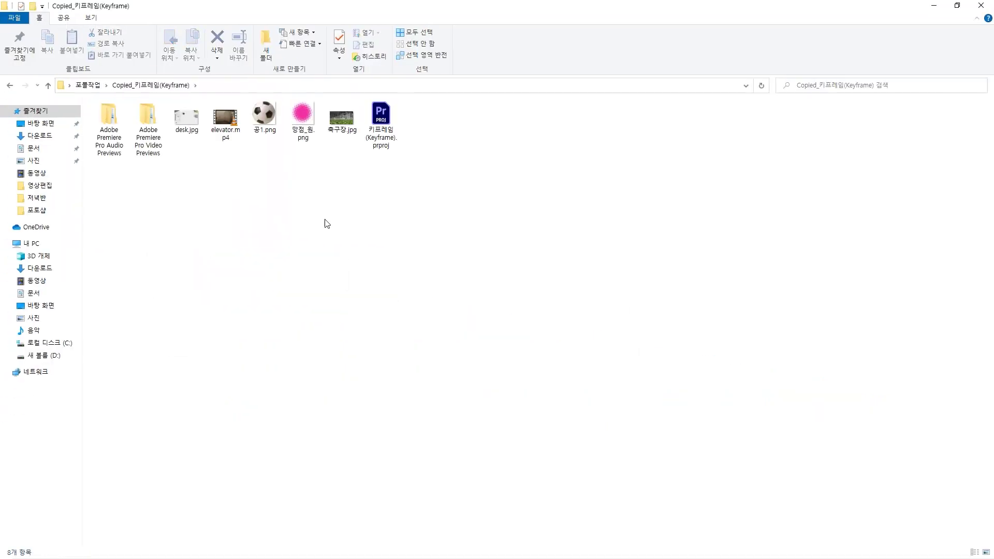
scroll(327, 224, "up", 5)
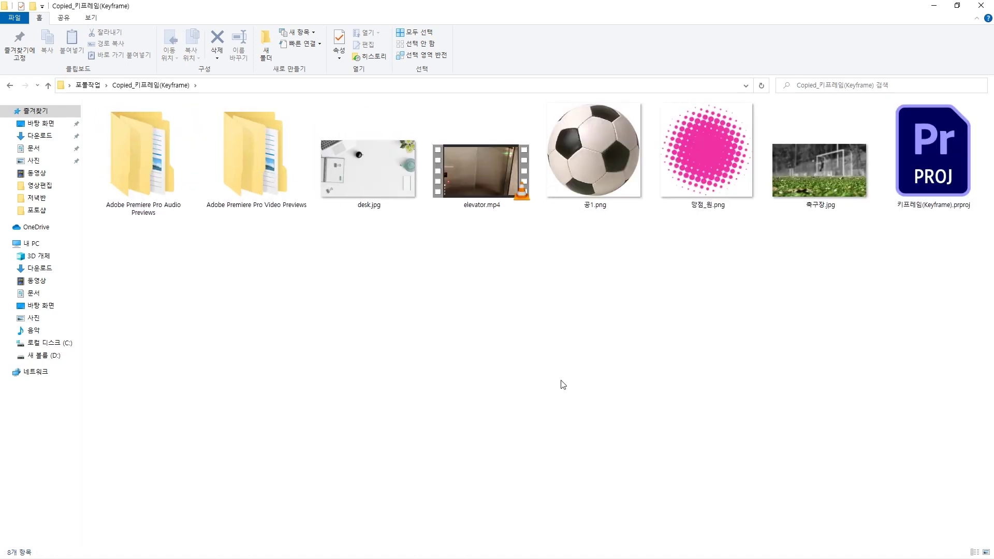
left_click(919, 156)
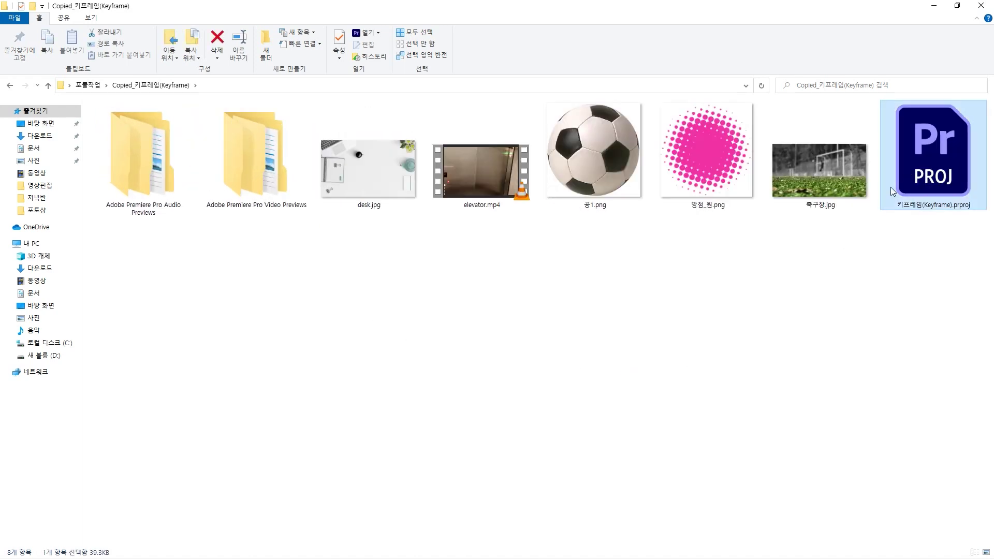
left_click(838, 176)
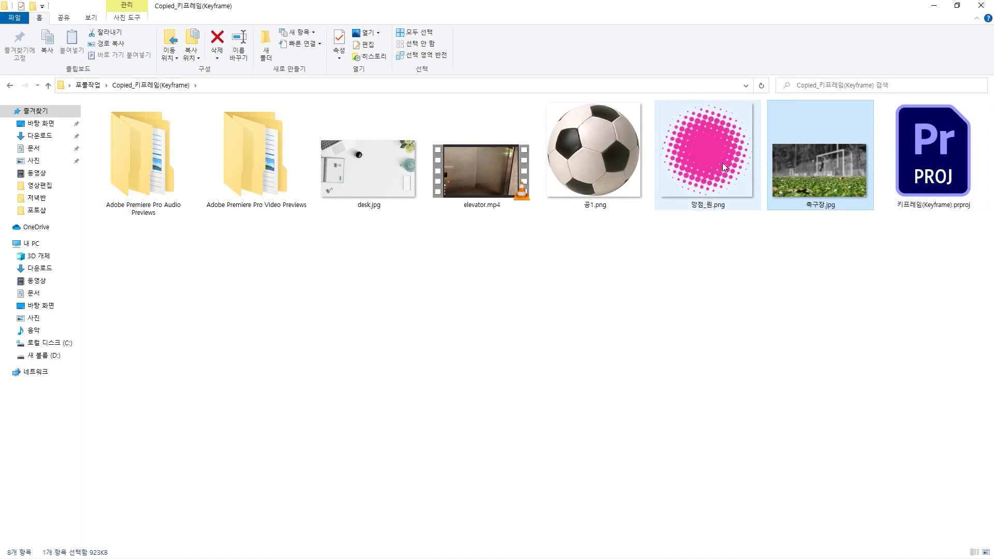
left_click(718, 148)
left_click(621, 165)
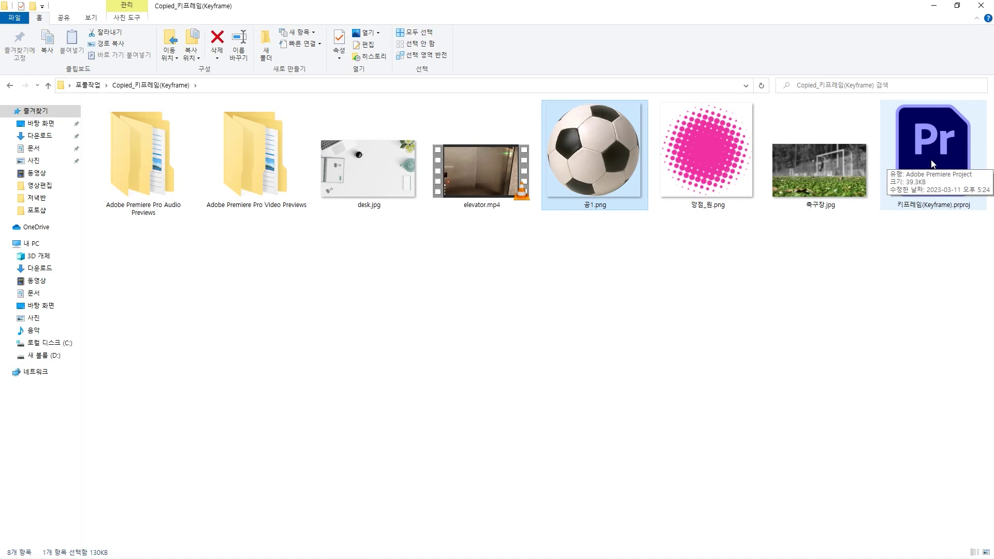
left_click(394, 185)
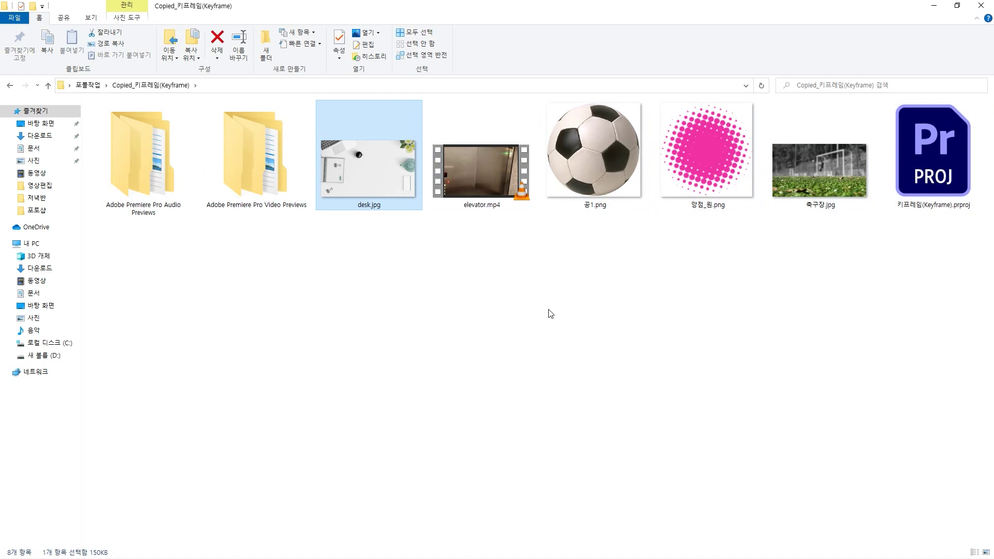
left_click(925, 135)
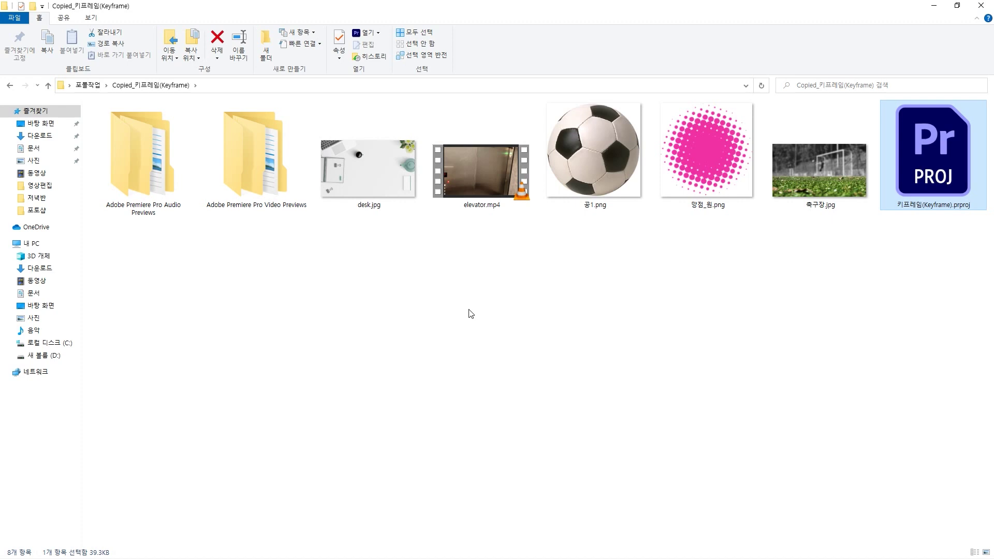
- Create a new folder named Fonts inside the Copied_키프레임(Keyframe) folder
right_click(346, 284)
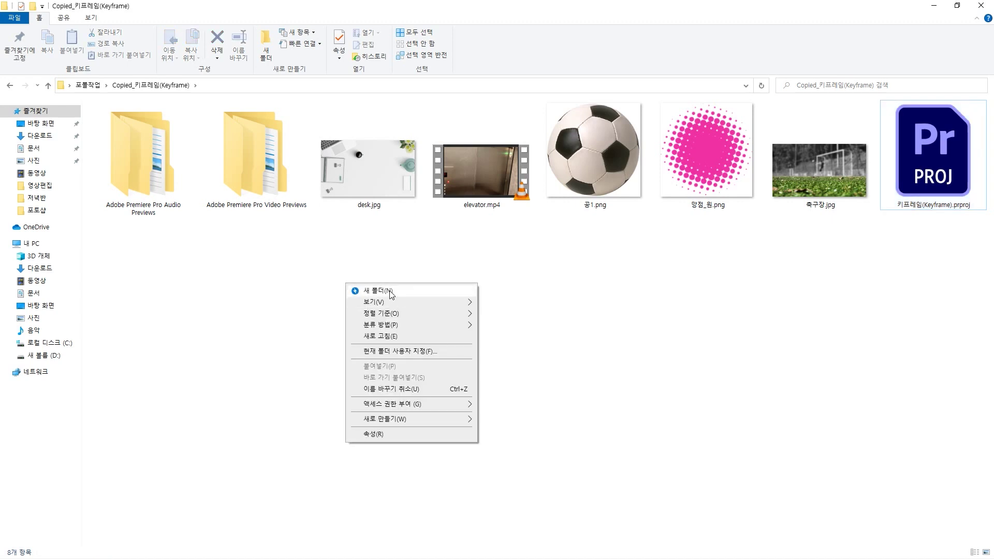
left_click(390, 290)
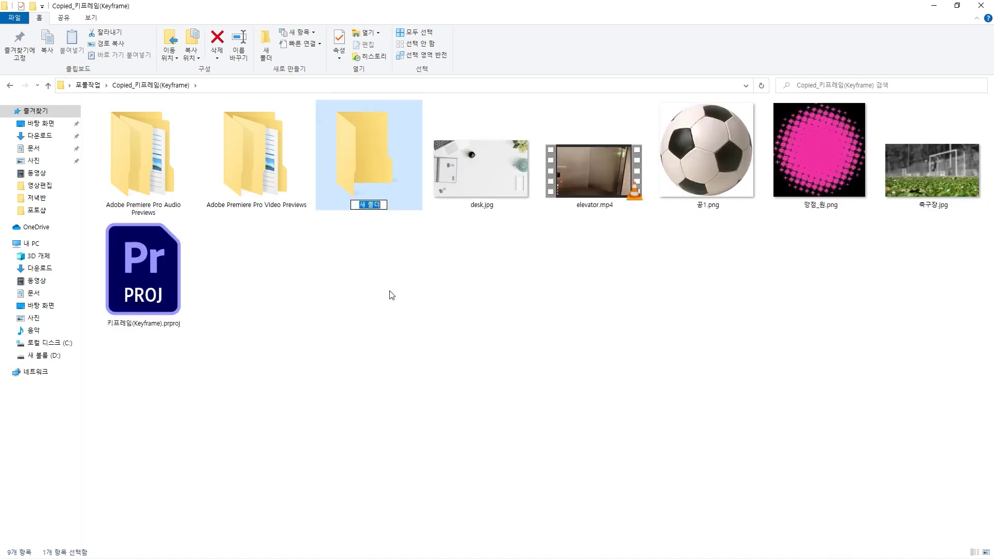
key("BackSpace")
type("Fon ts")
key("Left")
key("Left")
key("BackSpace")
key("End")
left_click(466, 249)
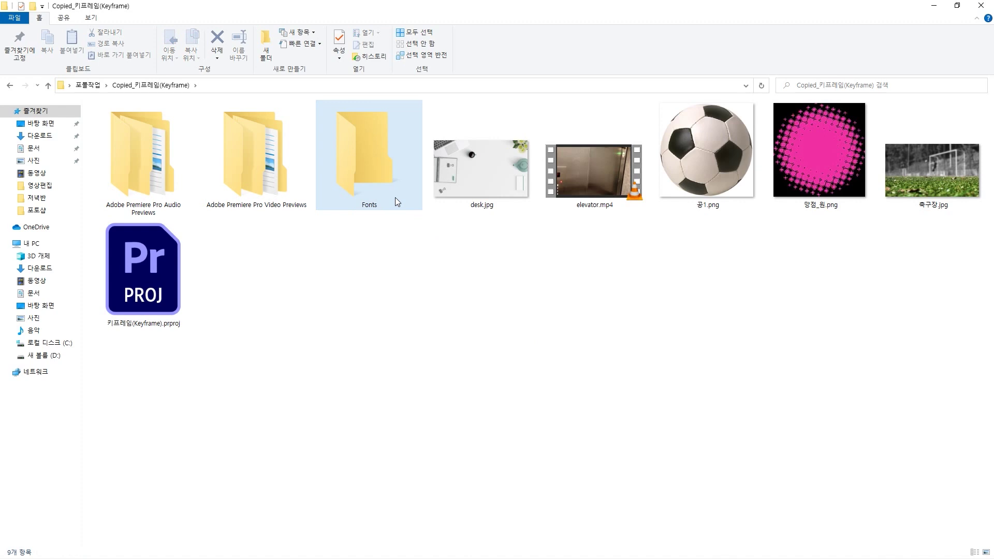